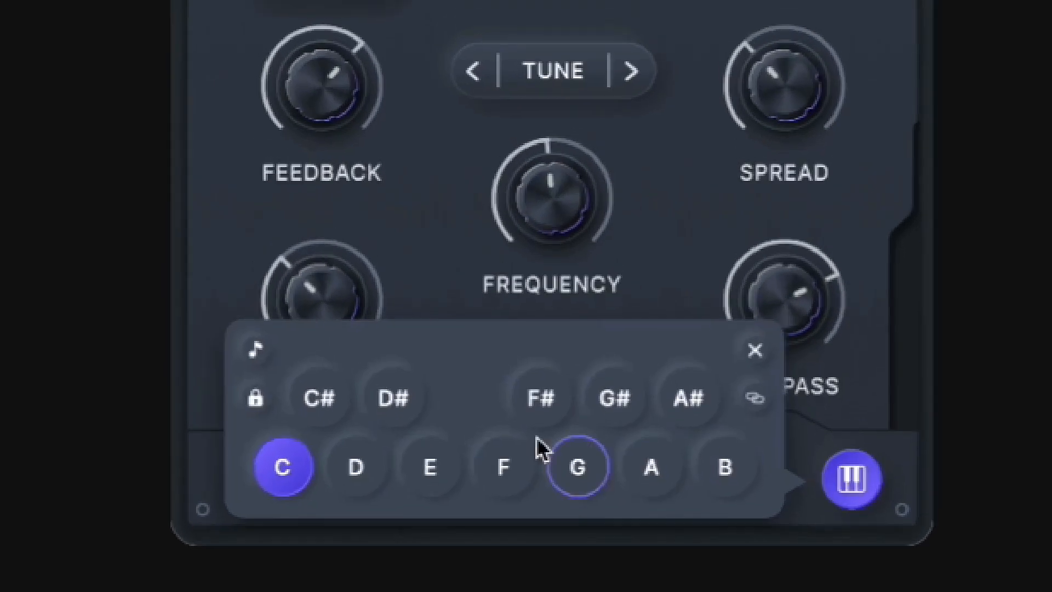
# Enable notes E, G and A for the feedback note selection and close the note keyboard
pyautogui.click(430, 466)
pyautogui.click(578, 467)
pyautogui.click(651, 467)
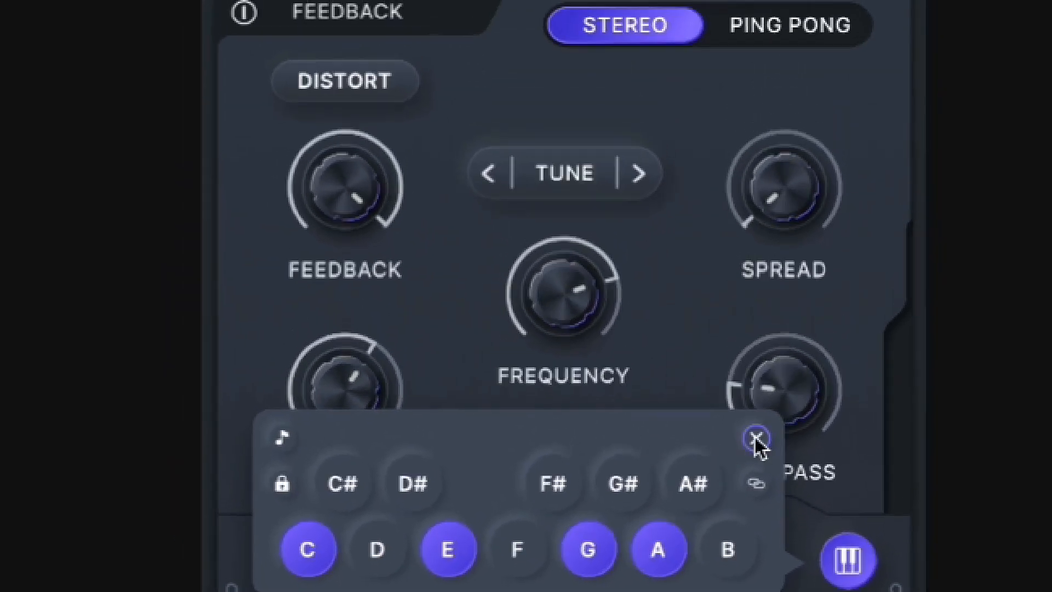
pyautogui.click(756, 439)
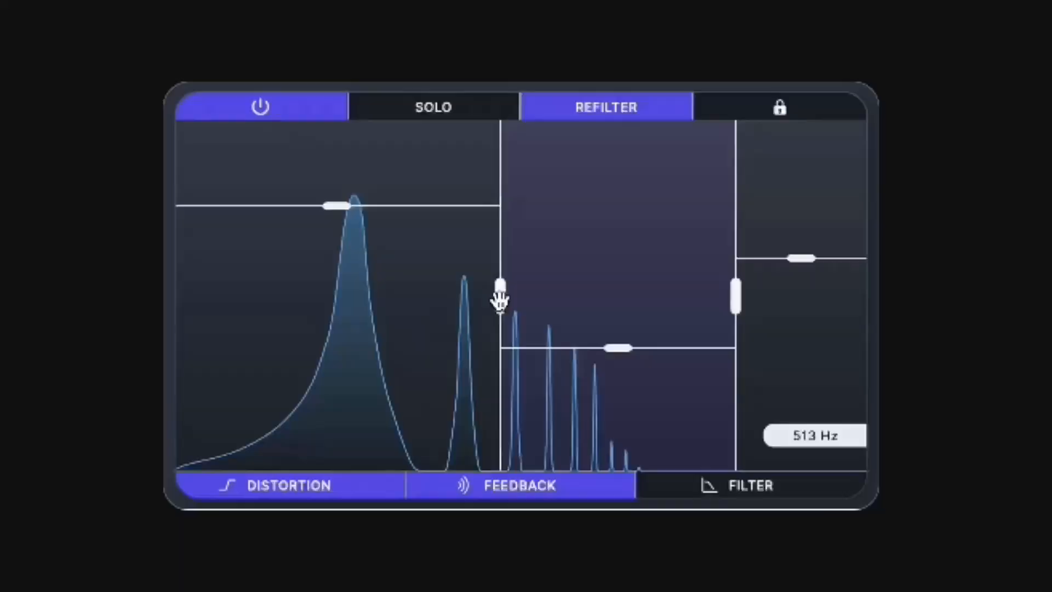
pyautogui.moveTo(500, 301); pyautogui.dragTo(337, 301)
pyautogui.moveTo(537, 349); pyautogui.dragTo(538, 323)
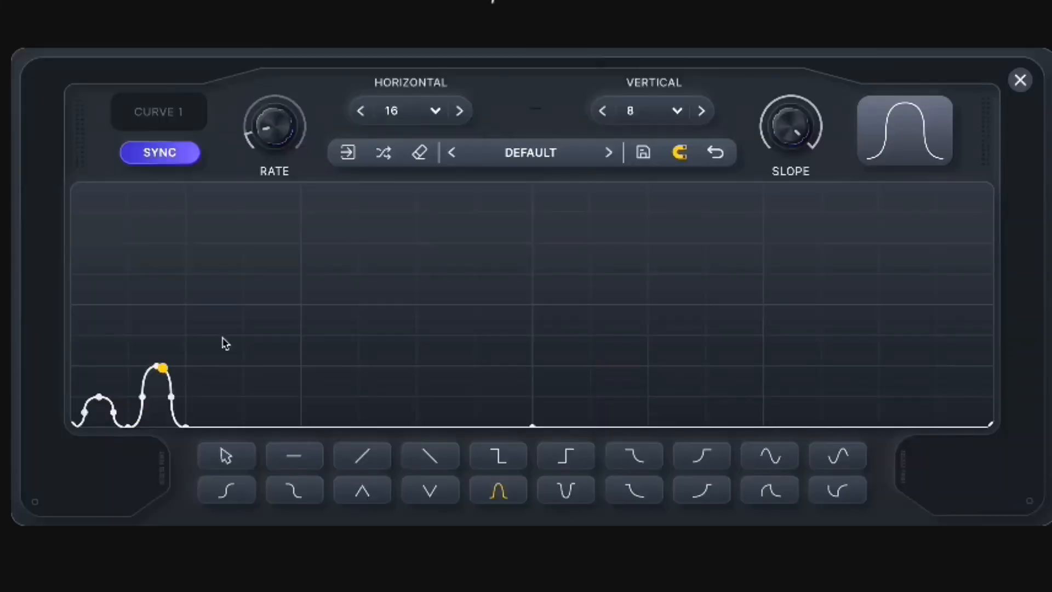
pyautogui.click(218, 336)
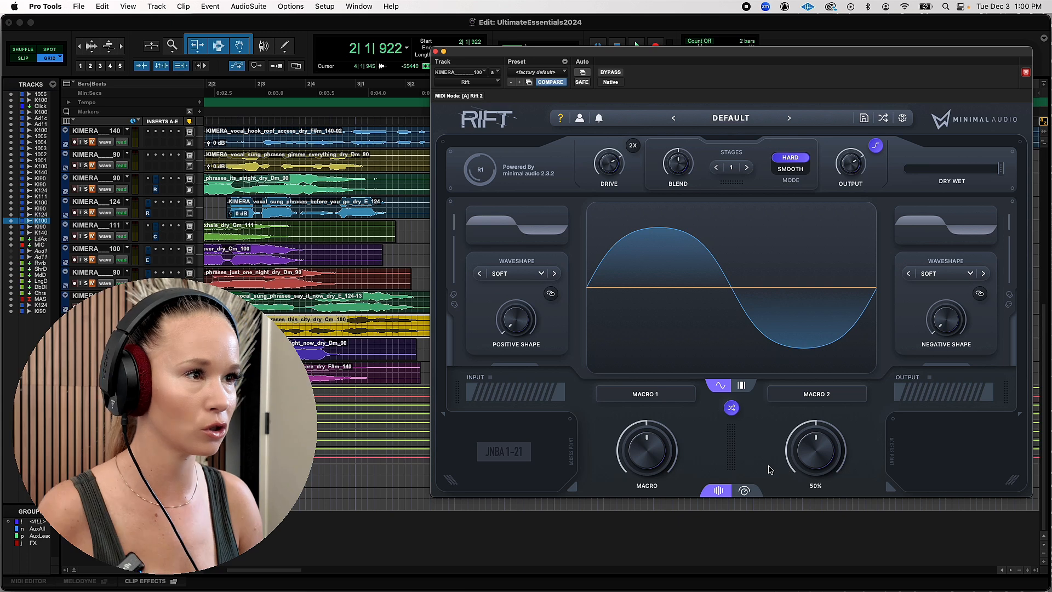
# Switch Rift to its advanced view and play back the vocal with the effect bypassed
pyautogui.click(744, 492)
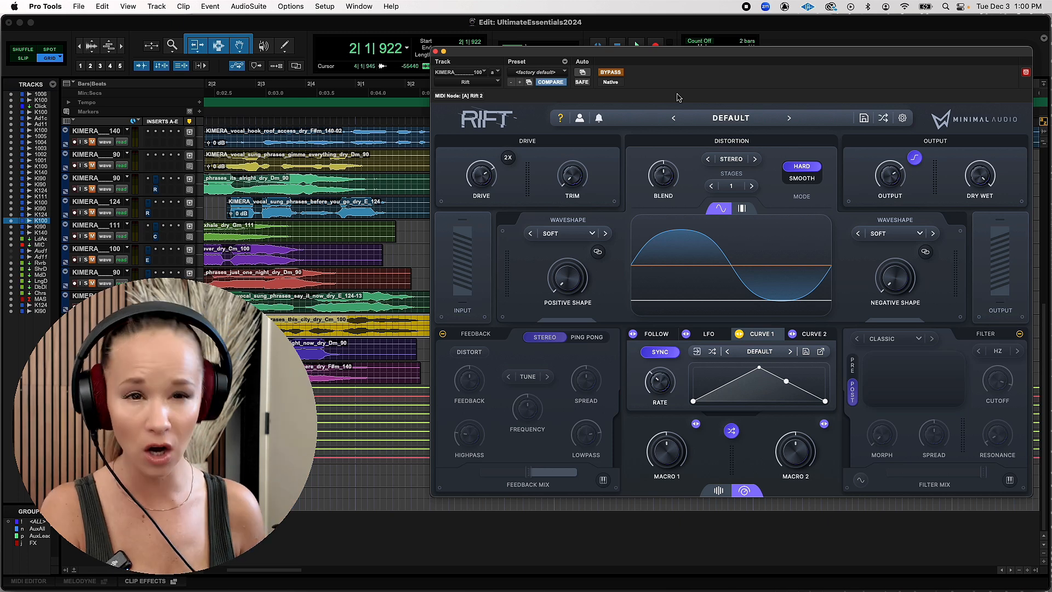
pyautogui.press('space')
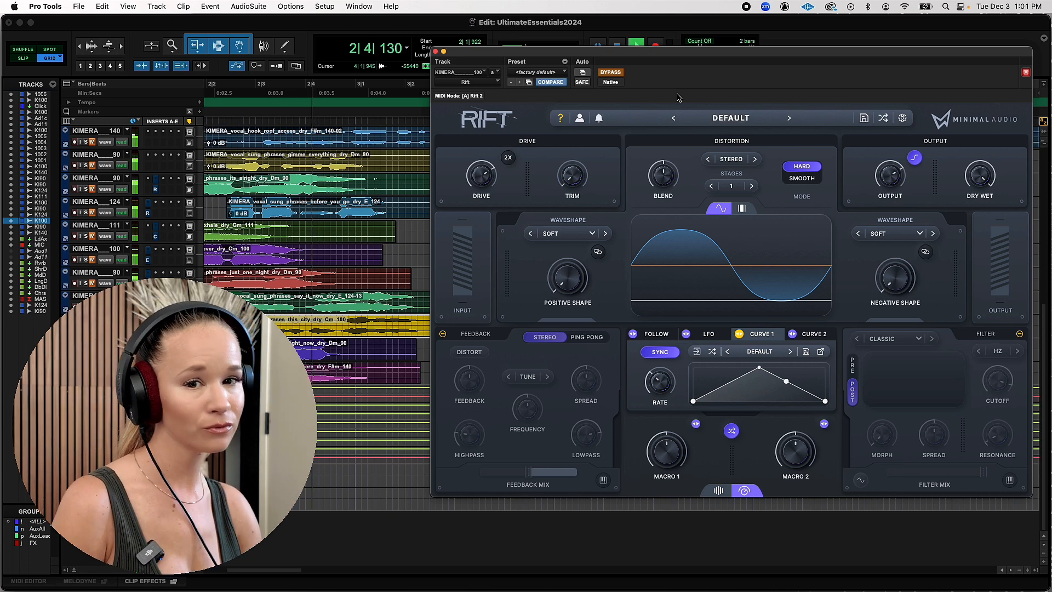
pyautogui.press('space')
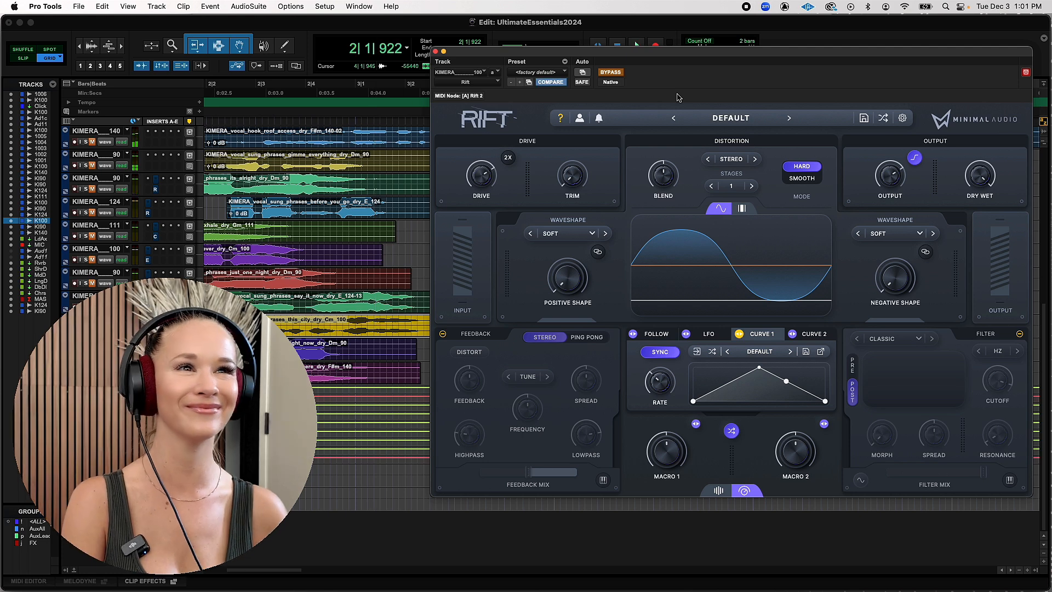
# Browse the preset packs from Minimal Picks through Simple Resonators, then close the preset browser
pyautogui.click(723, 121)
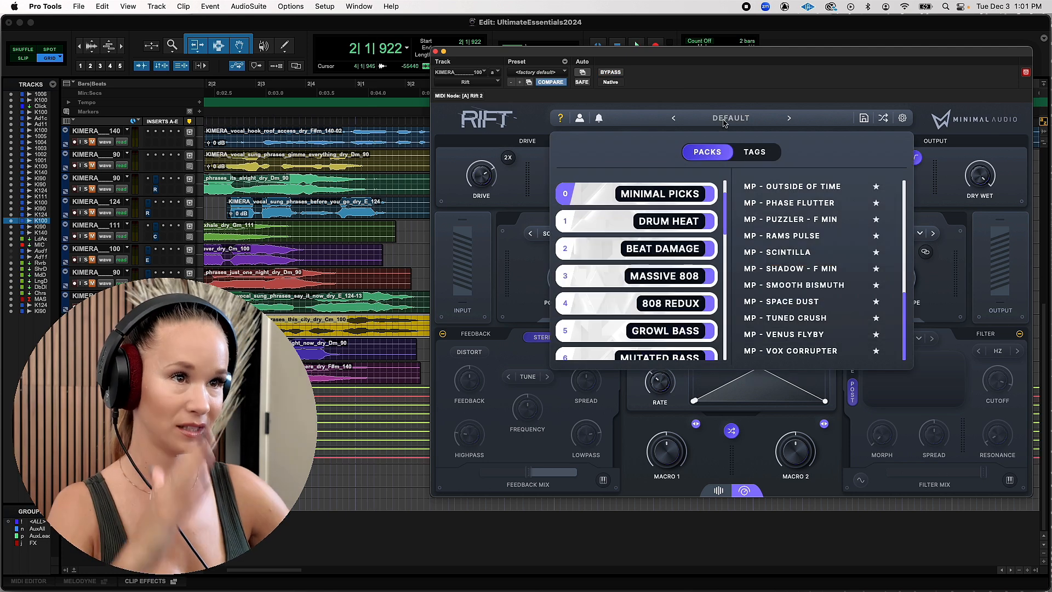
pyautogui.scroll(-13, 551, 335)
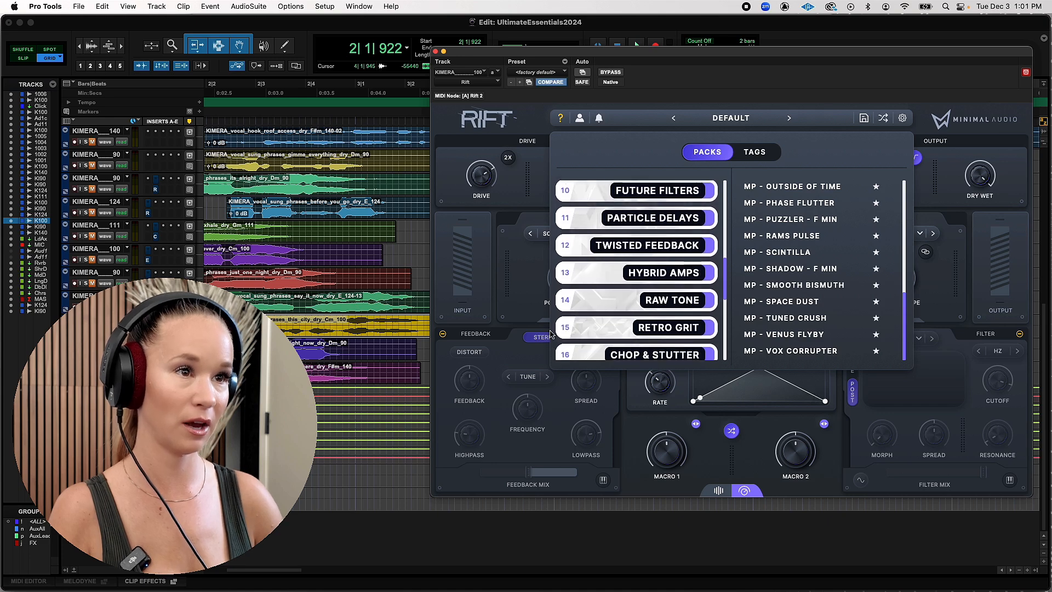
pyautogui.scroll(-5, 551, 335)
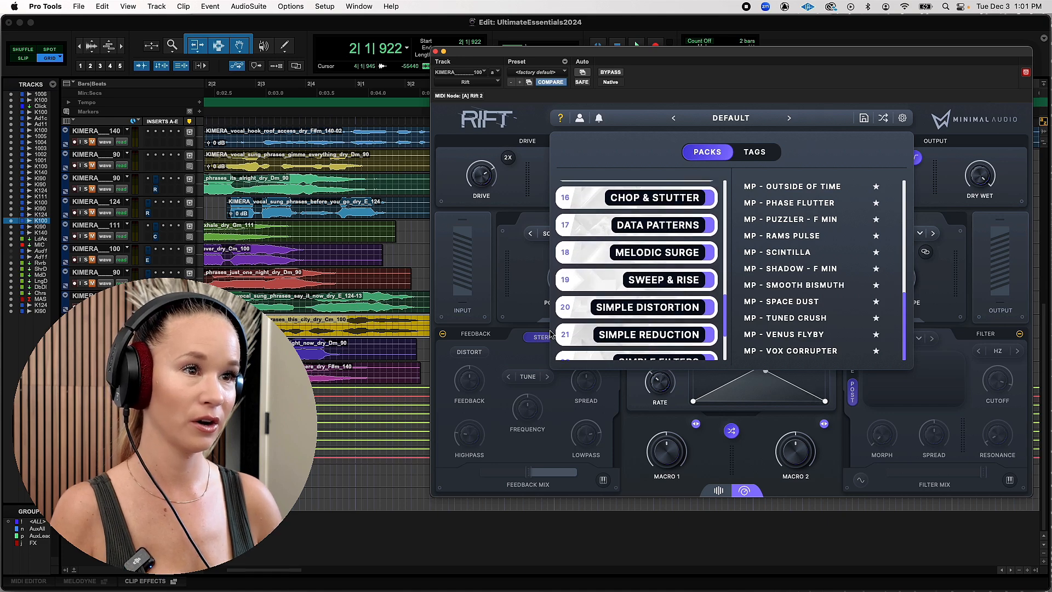
pyautogui.click(749, 119)
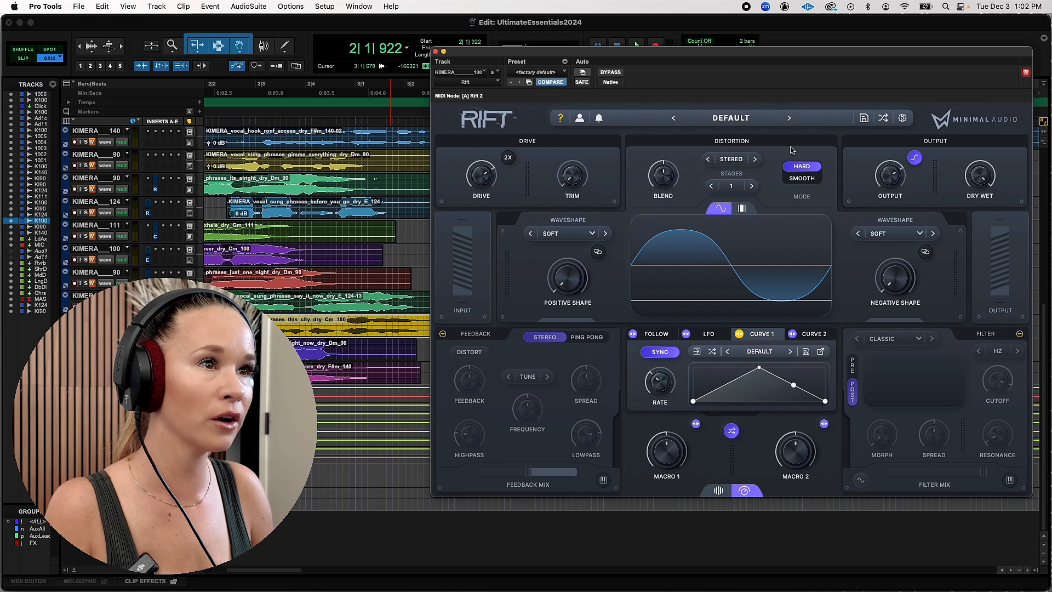
# Raise the Drive amount and set the input Trim to 9.9 dB while playing back the vocal
pyautogui.press('space')
pyautogui.moveTo(480, 174)
pyautogui.mouseDown()
pyautogui.moveTo(481, 145)
pyautogui.moveTo(481, 156)
pyautogui.mouseUp()
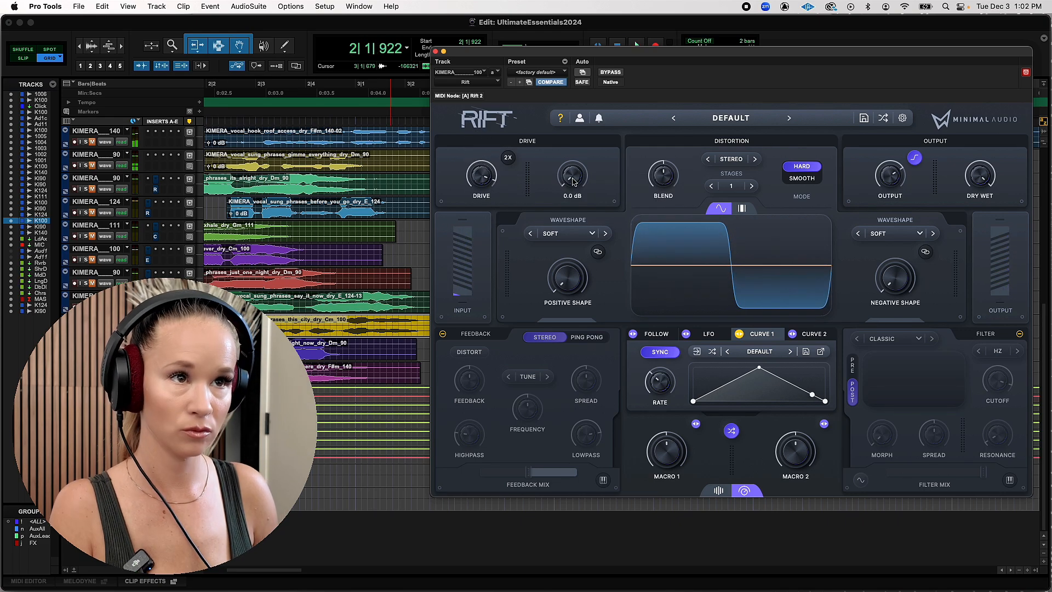
pyautogui.moveTo(573, 183); pyautogui.dragTo(574, 96)
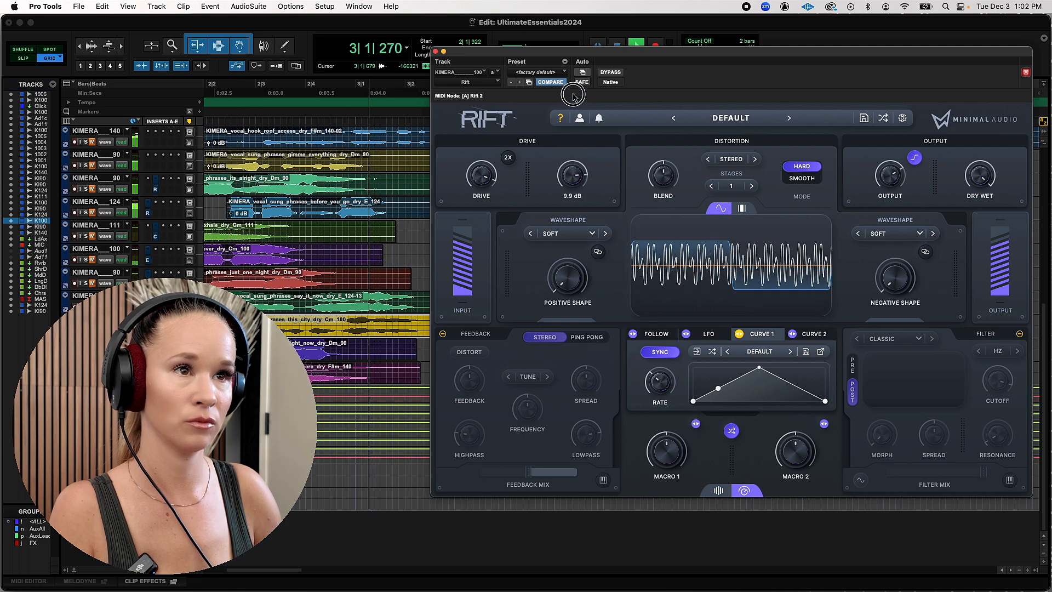
pyautogui.press('space')
pyautogui.moveTo(730, 161)
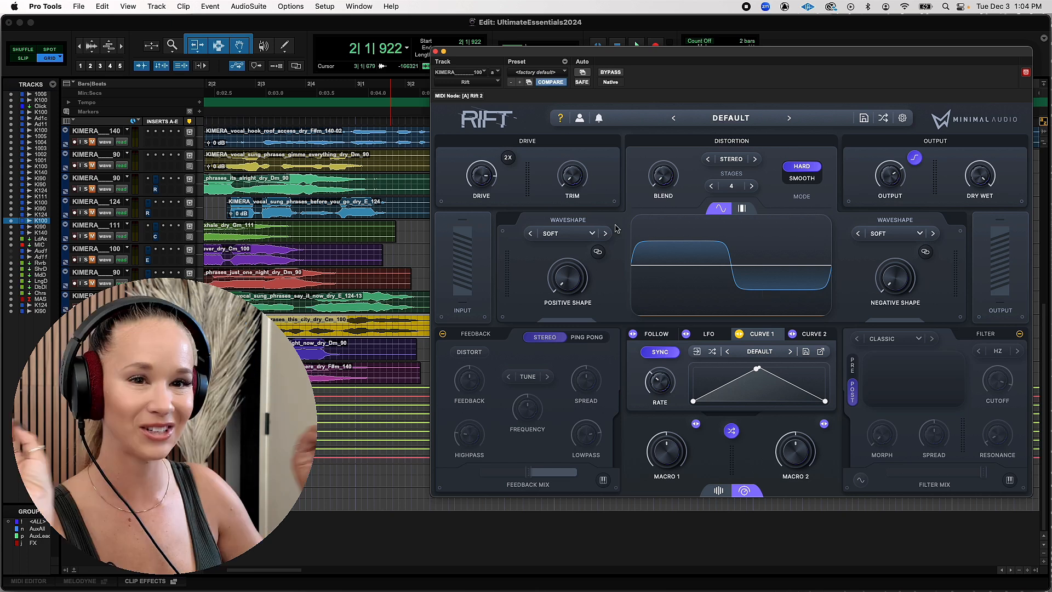
# Examine the Waveshape, Wavefold and other distortion categories offered for the positive waveshape
pyautogui.click(553, 233)
pyautogui.moveTo(566, 252)
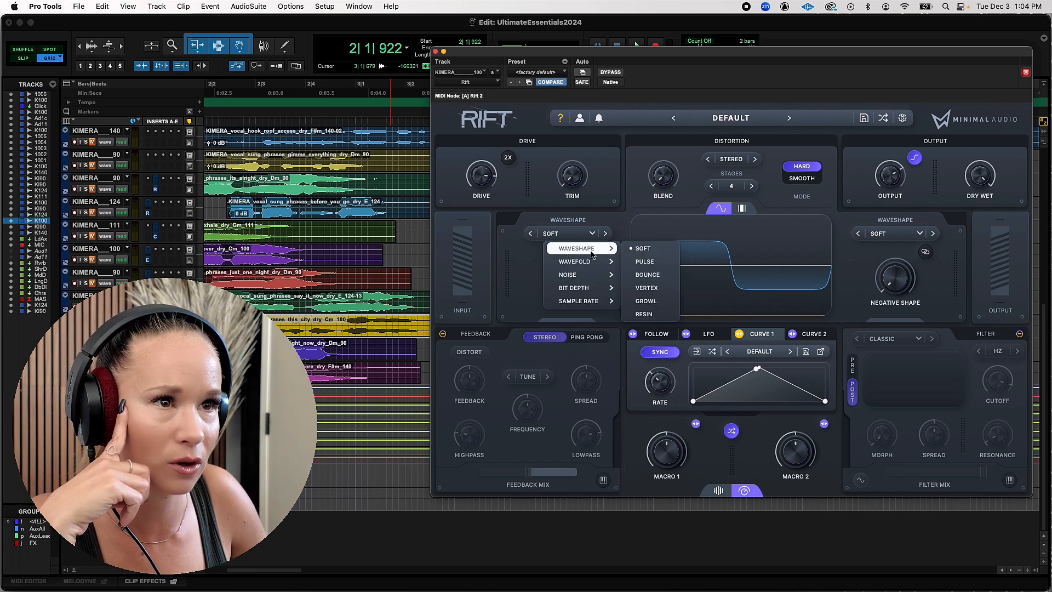
pyautogui.moveTo(594, 264)
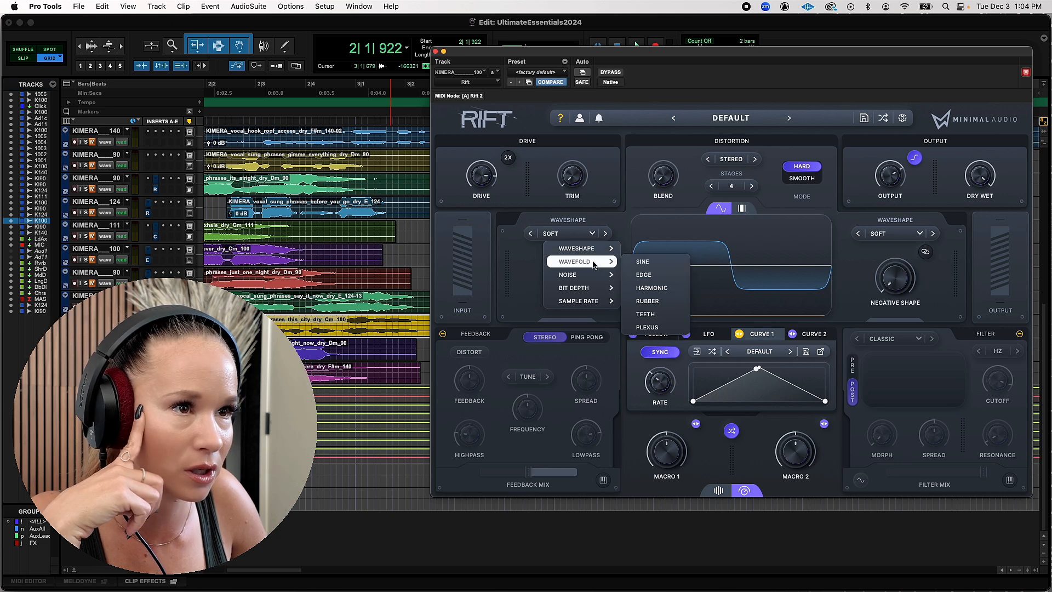
pyautogui.moveTo(594, 306)
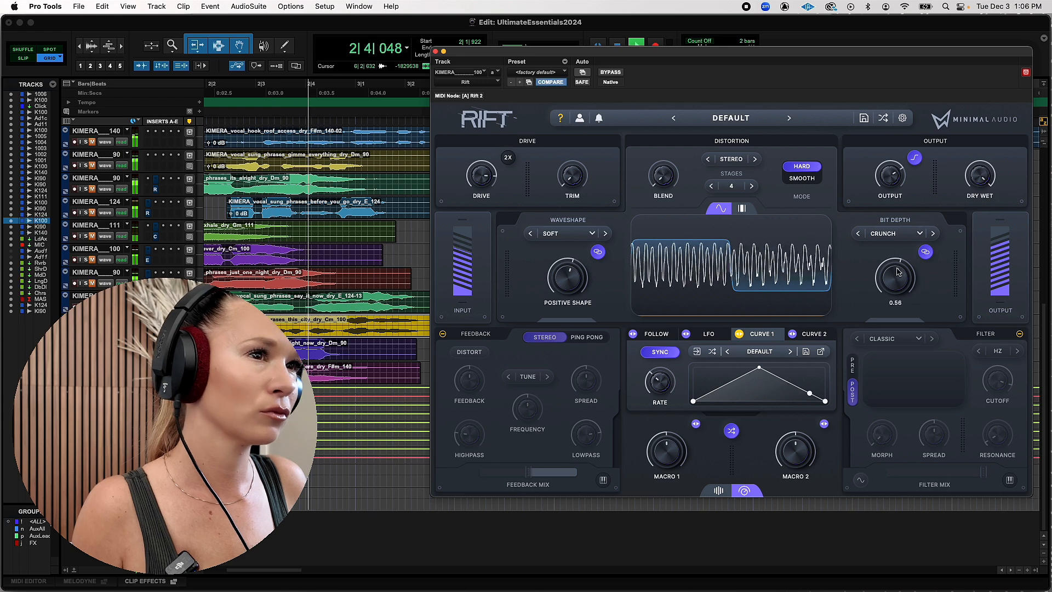
# Set the distortion Blend to -0.31 while playing back the vocal
pyautogui.press('space')
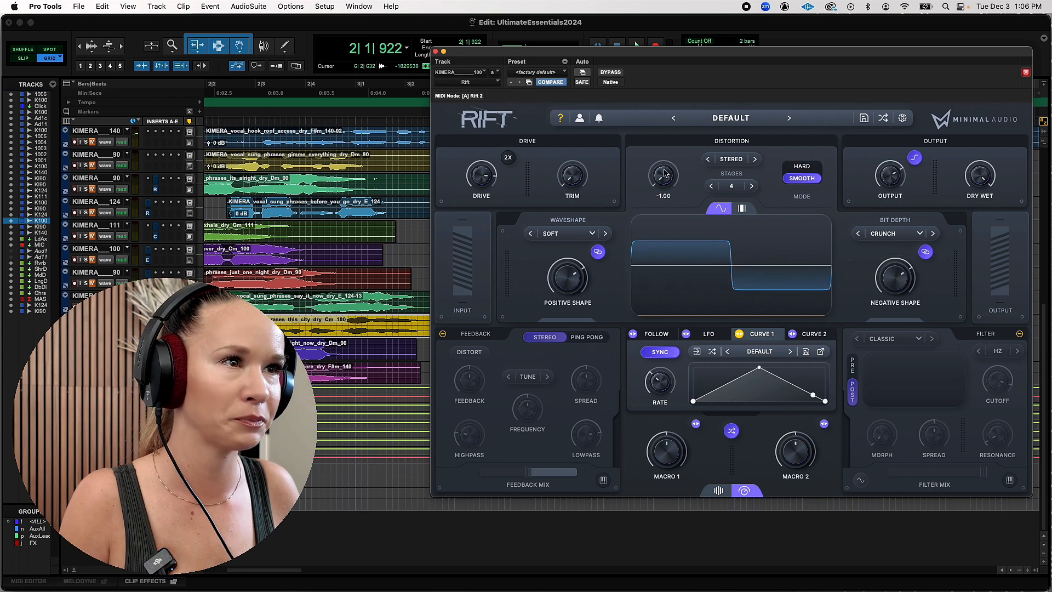
pyautogui.press('space')
pyautogui.moveTo(665, 174); pyautogui.dragTo(663, 192)
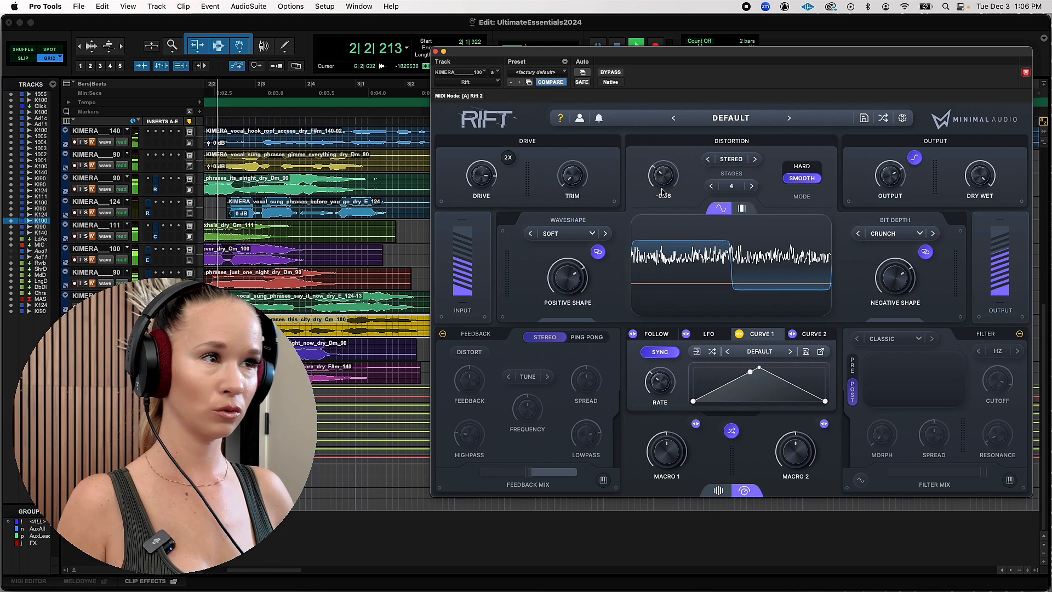
pyautogui.moveTo(662, 177); pyautogui.dragTo(662, 174)
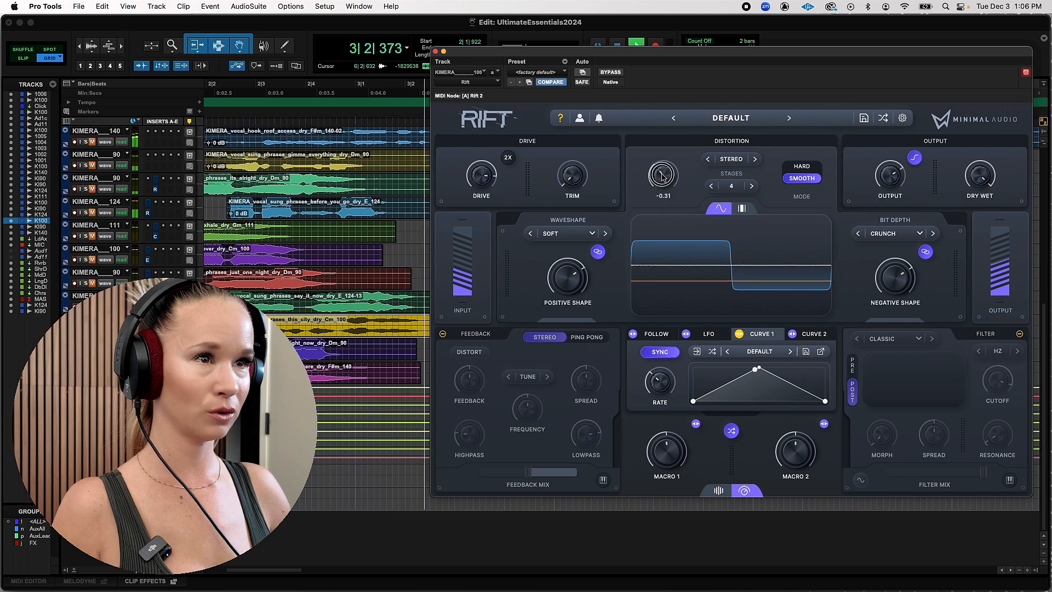
pyautogui.press('space')
# Audition the distortion in Wide mode, then set its stereo mode to Mid
pyautogui.click(731, 159)
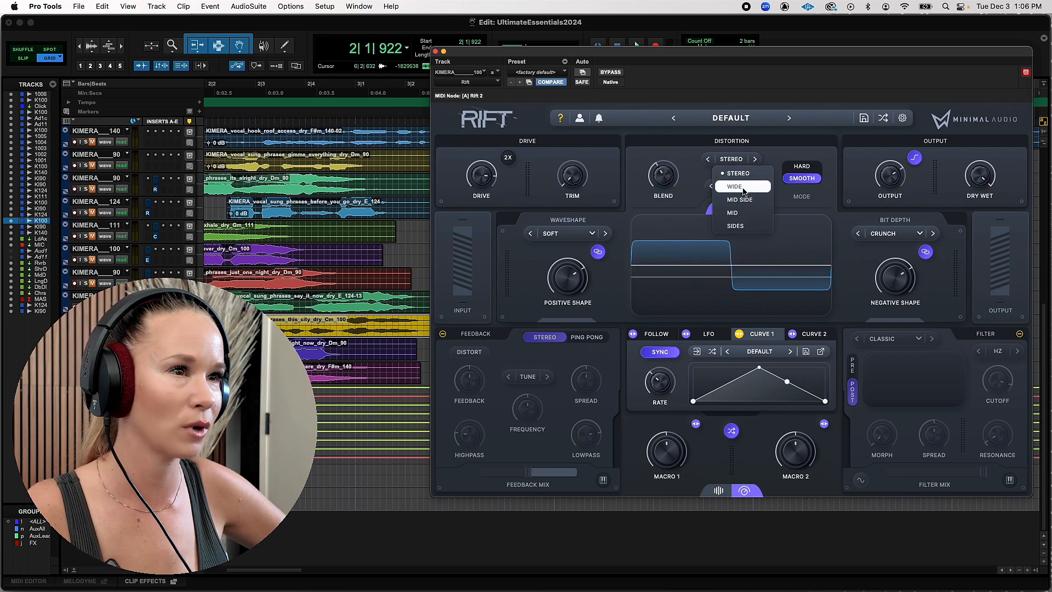
pyautogui.click(744, 187)
pyautogui.press('space')
pyautogui.click(733, 160)
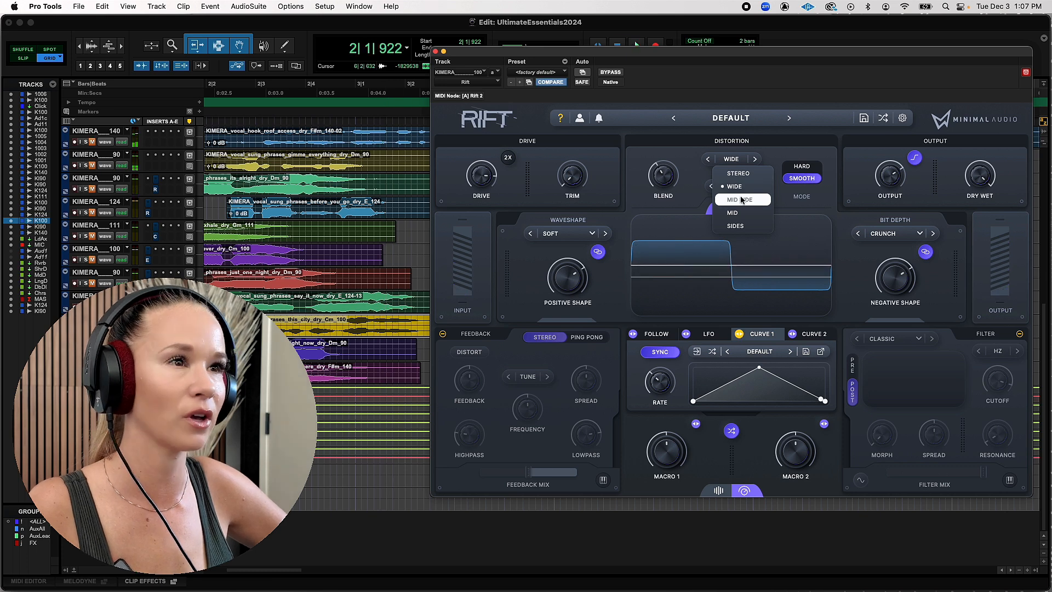
pyautogui.click(734, 213)
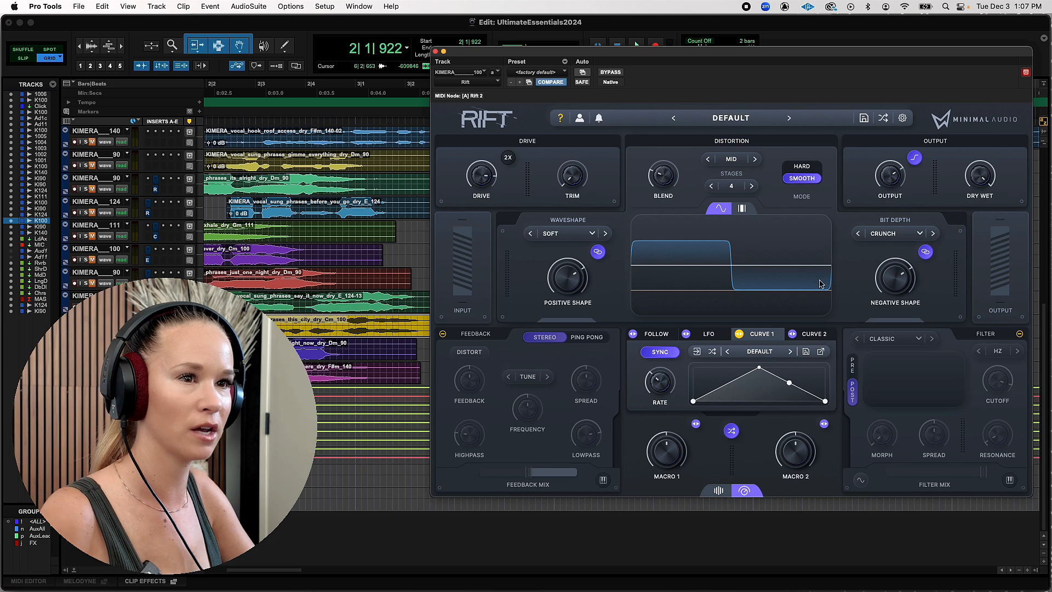
# Turn on the Feedback section, set its range to the timed TRIP option and audition the vocal
pyautogui.click(443, 334)
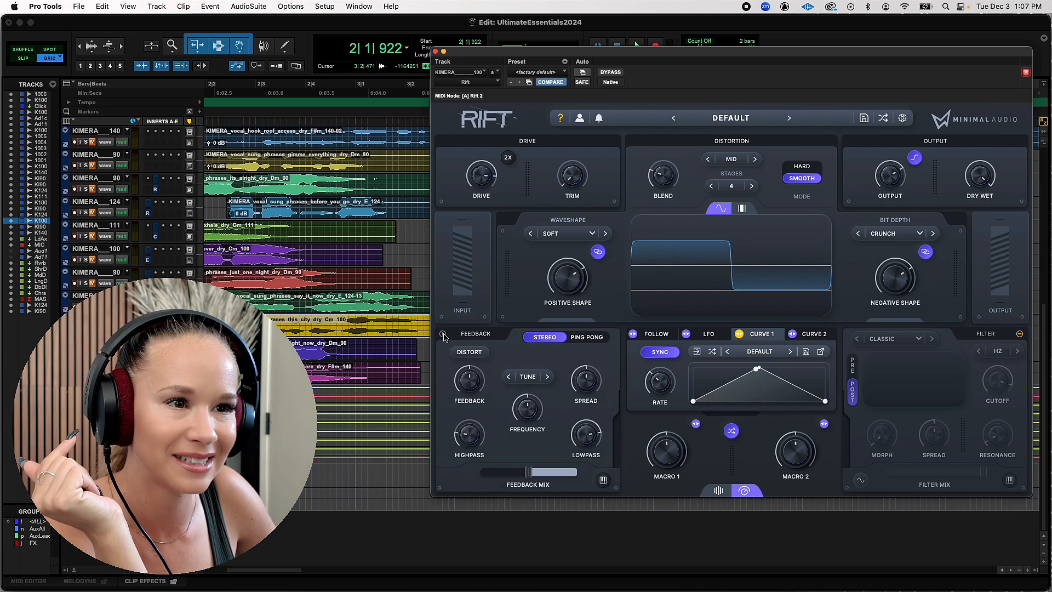
pyautogui.click(527, 376)
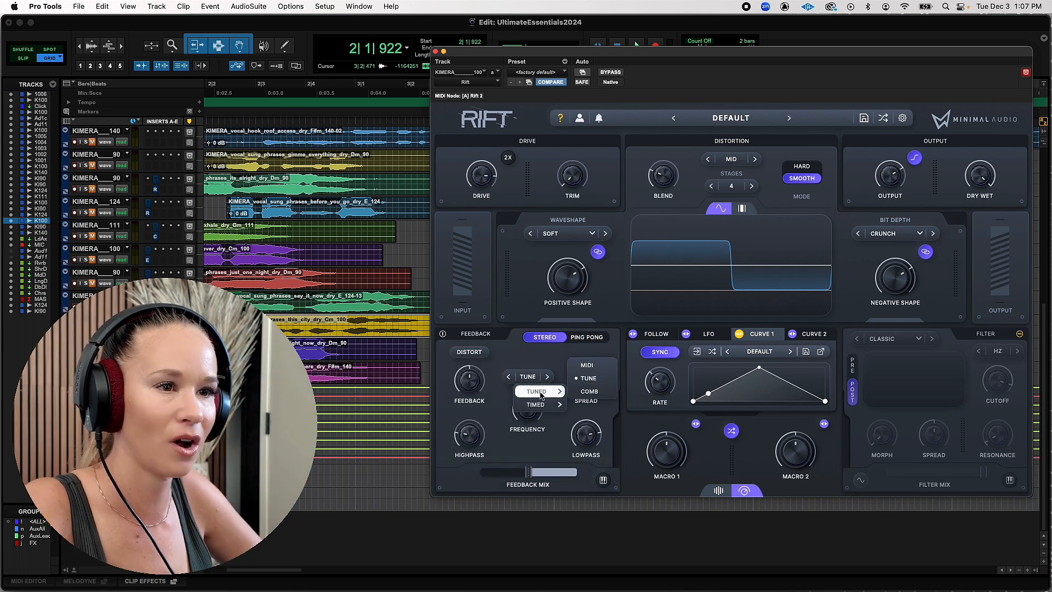
pyautogui.moveTo(545, 404)
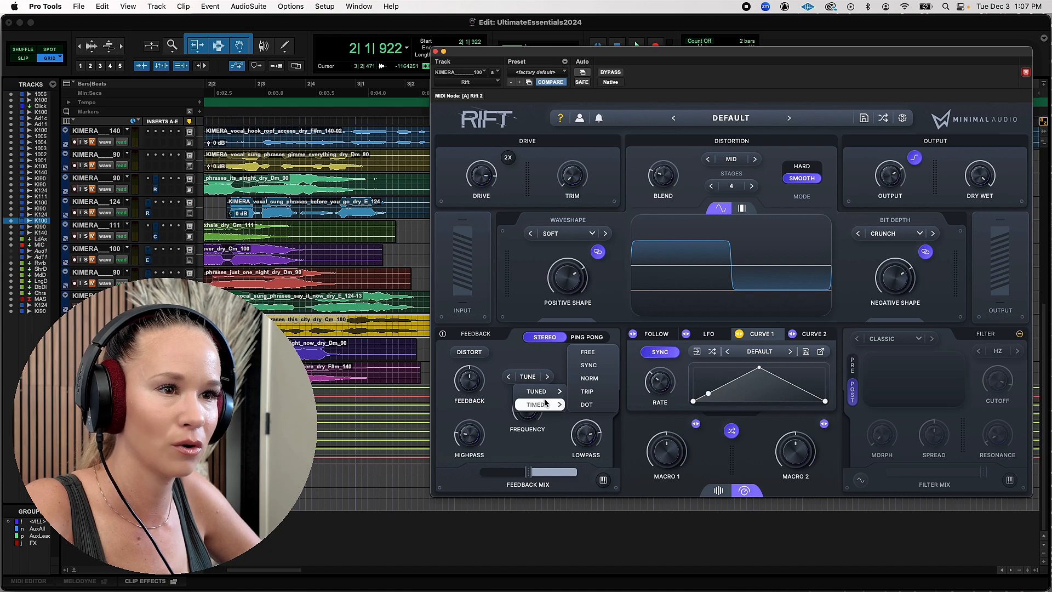
pyautogui.click(602, 390)
pyautogui.press('space')
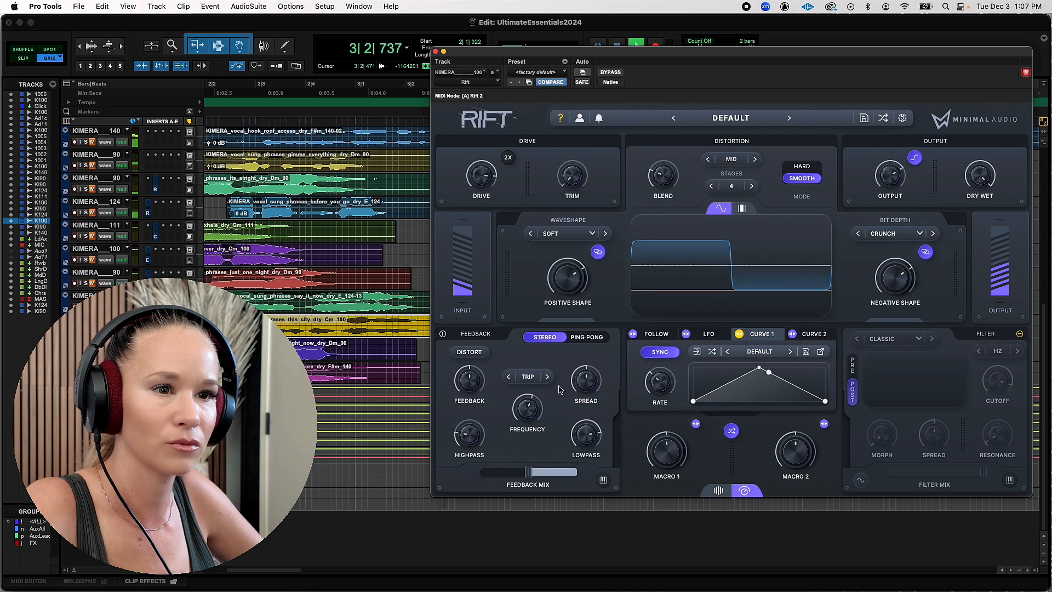
pyautogui.press('space')
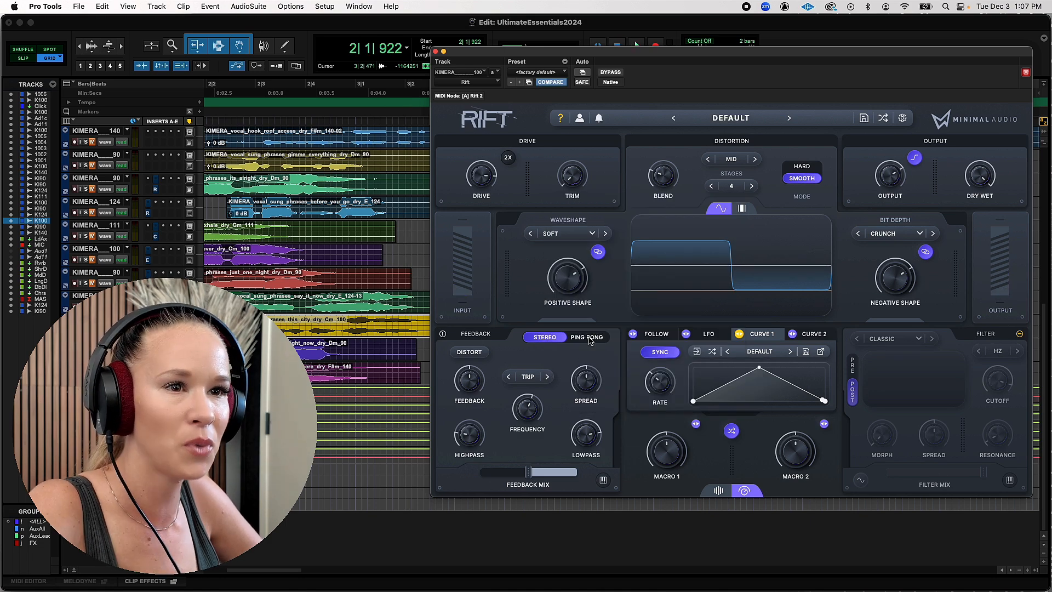
# Switch the feedback from Stereo to Ping Pong and set its range to the tuned TUNE option
pyautogui.click(589, 339)
pyautogui.press('space')
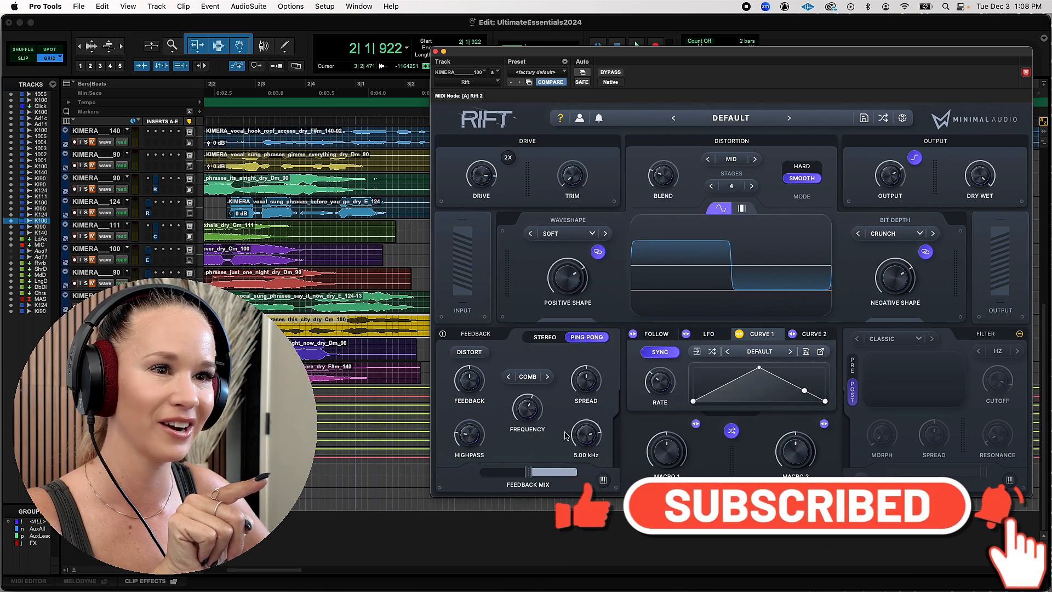
pyautogui.click(528, 376)
pyautogui.moveTo(535, 398)
pyautogui.click(589, 378)
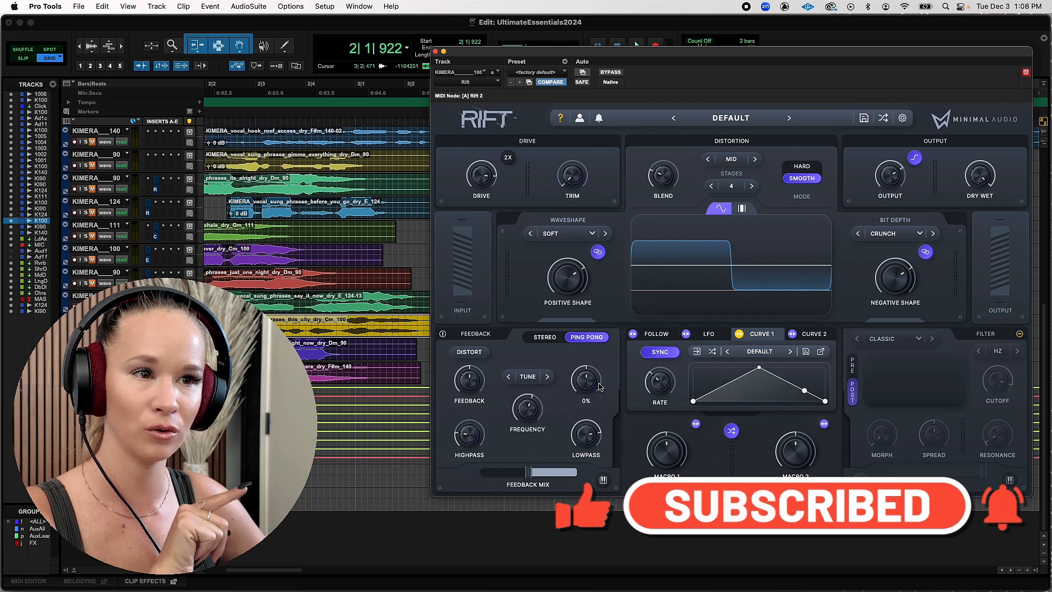
# Close the Auto-Tune Pro window and open the note keyboard of Rift's Feedback section
pyautogui.click(603, 480)
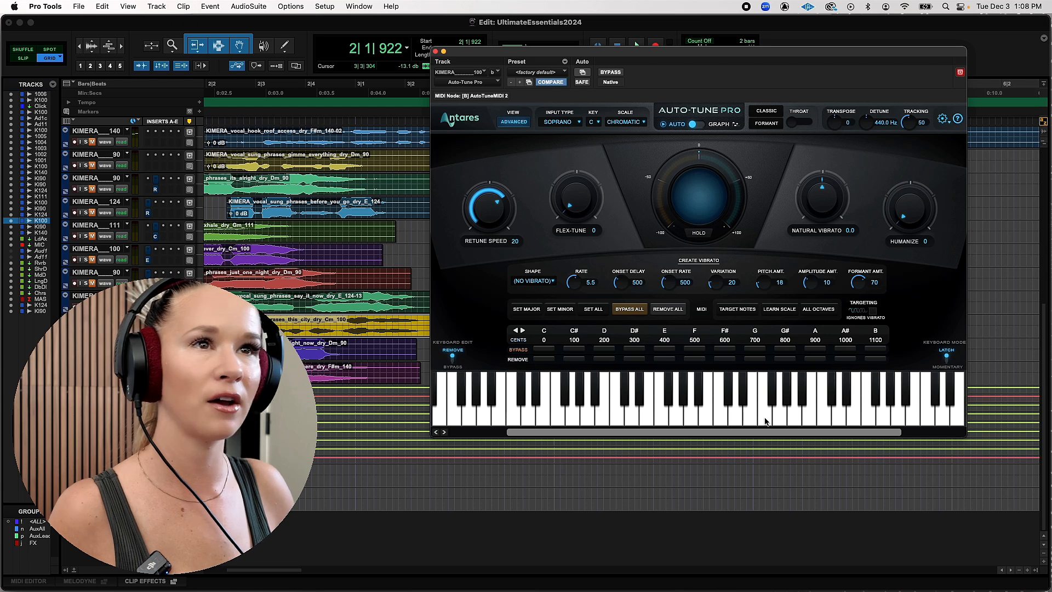
pyautogui.click(435, 51)
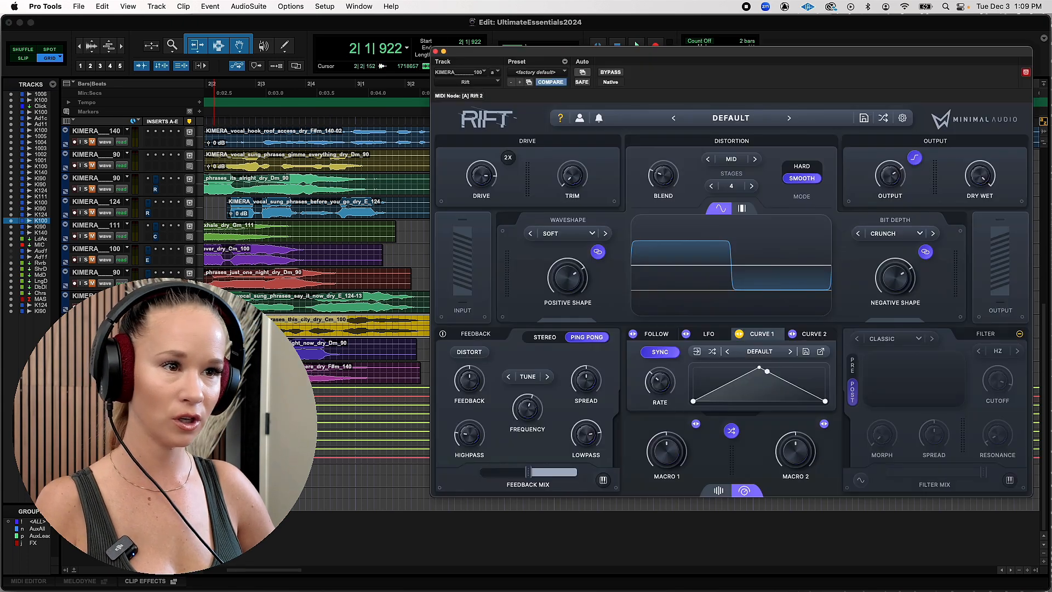
pyautogui.click(603, 480)
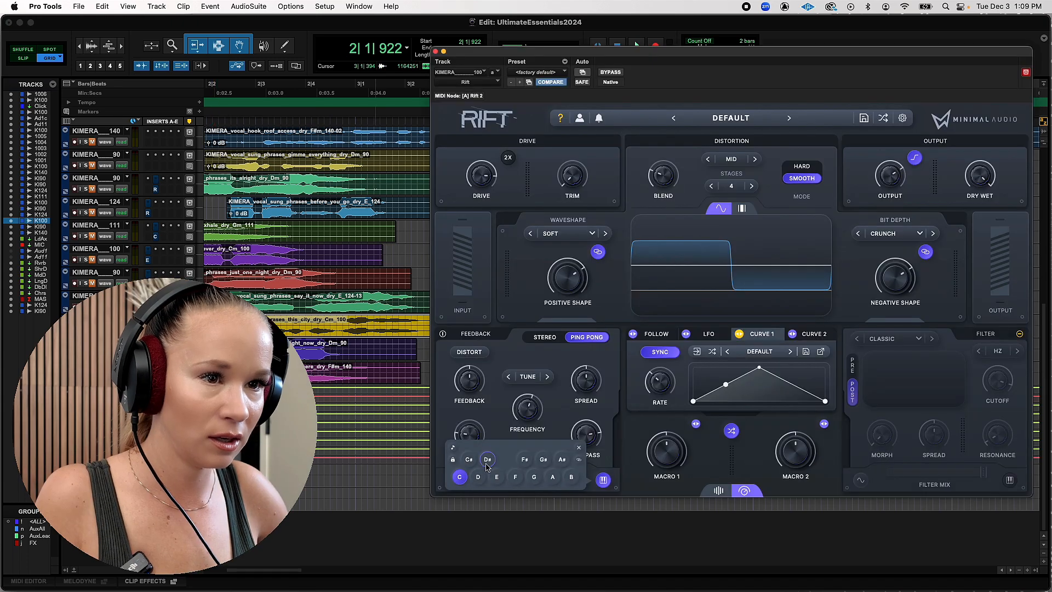
# Raise the Feedback amount while playing back the vocal
pyautogui.press('space')
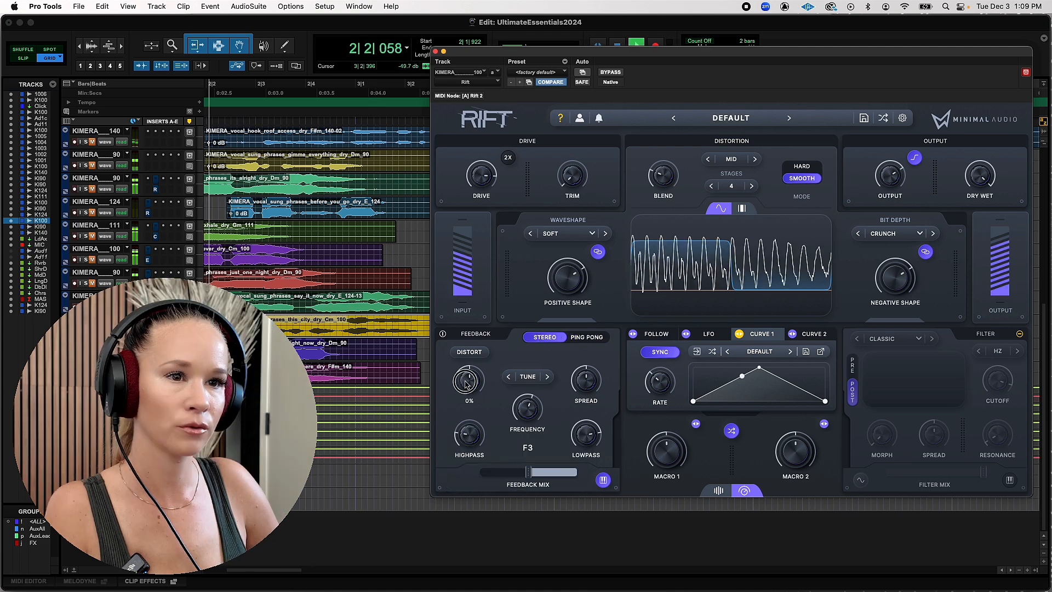
pyautogui.moveTo(465, 379); pyautogui.dragTo(465, 353)
pyautogui.press('space')
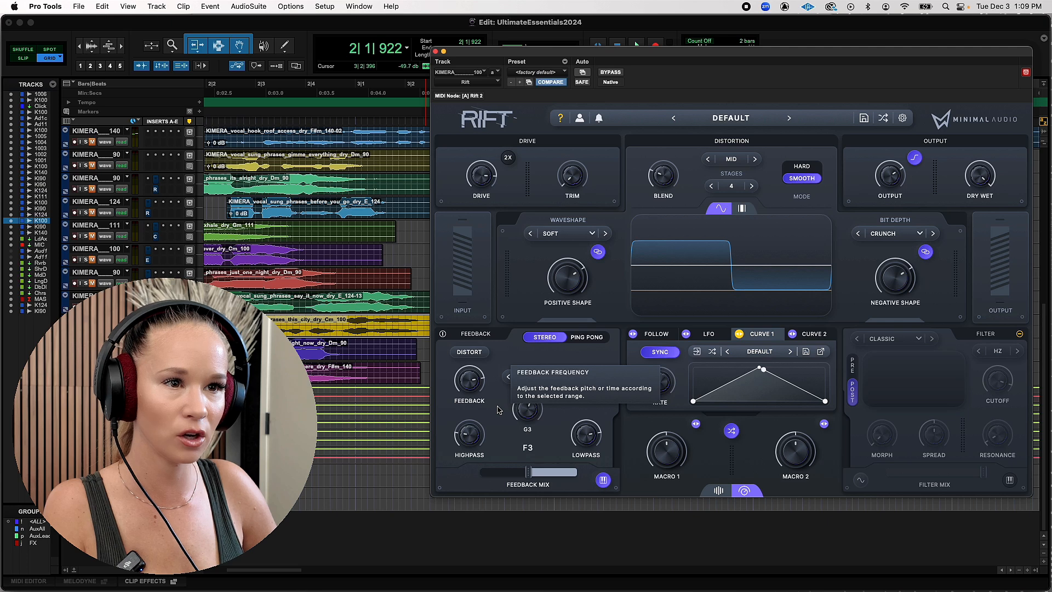
# Check the tuned and timed feedback range options, play the vocal and sweep the feedback Frequency
pyautogui.click(528, 376)
pyautogui.moveTo(532, 393)
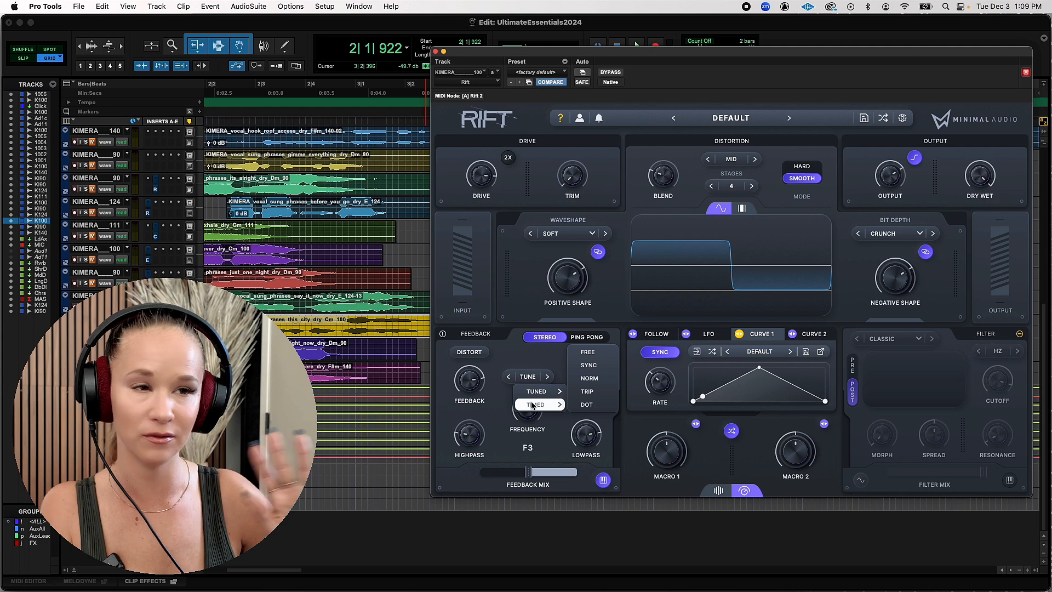
pyautogui.press('space')
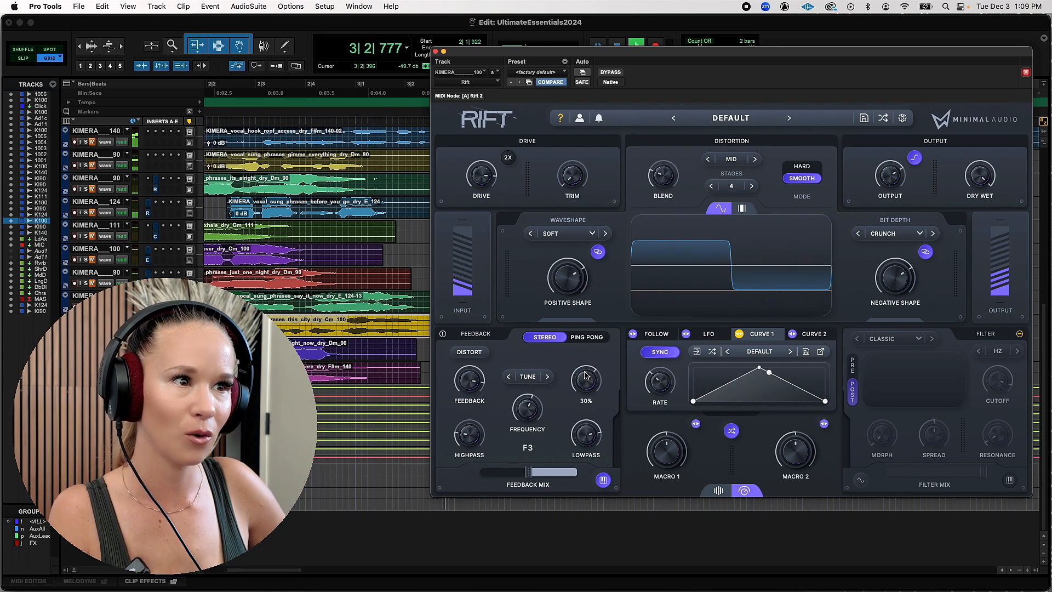
pyautogui.press('space')
pyautogui.press('space')
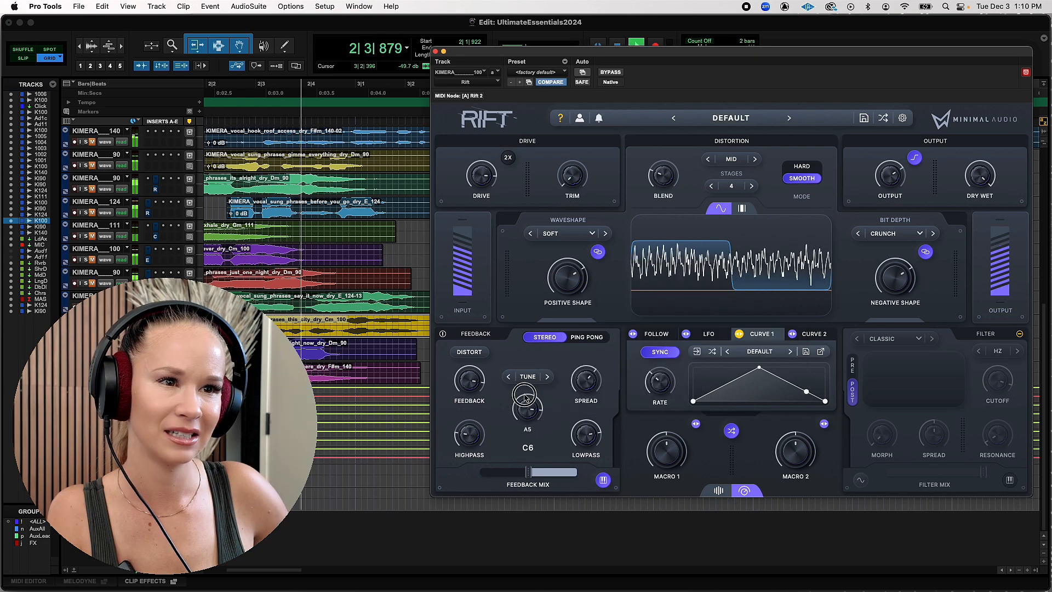
pyautogui.moveTo(525, 410); pyautogui.dragTo(533, 462)
pyautogui.press('space')
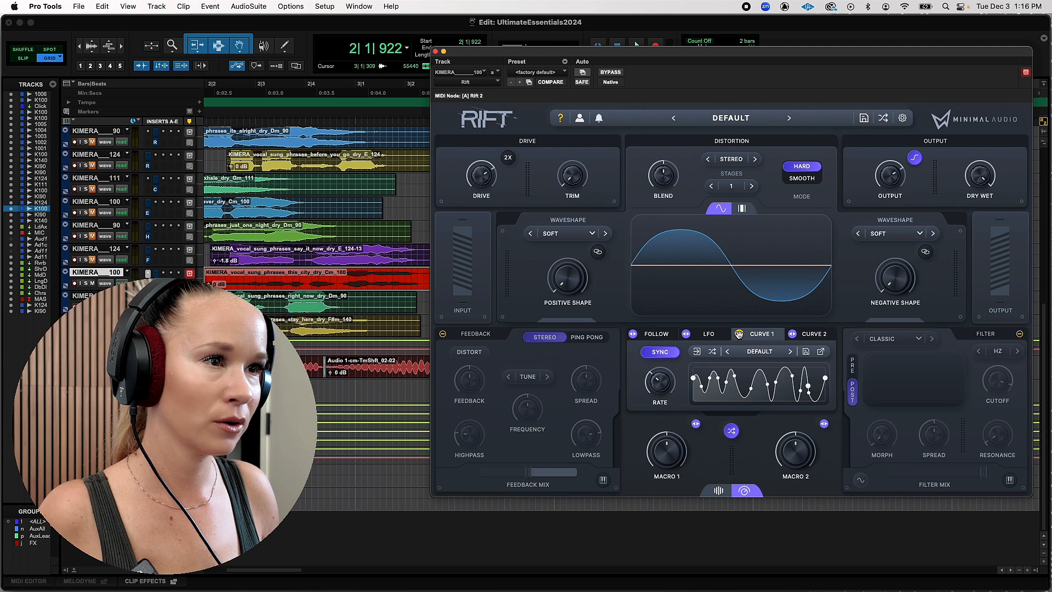
# Assign Curve 1 to modulate Drive, raise the modulation amount to 24.0 dB and play the vocal
pyautogui.moveTo(738, 333); pyautogui.dragTo(480, 177)
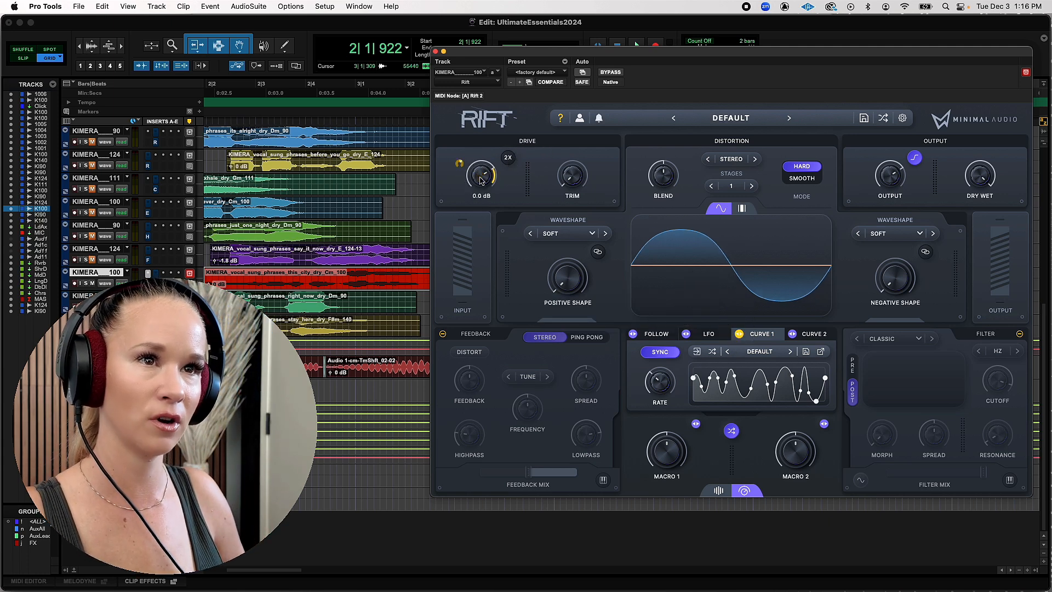
pyautogui.moveTo(459, 166); pyautogui.dragTo(464, 149)
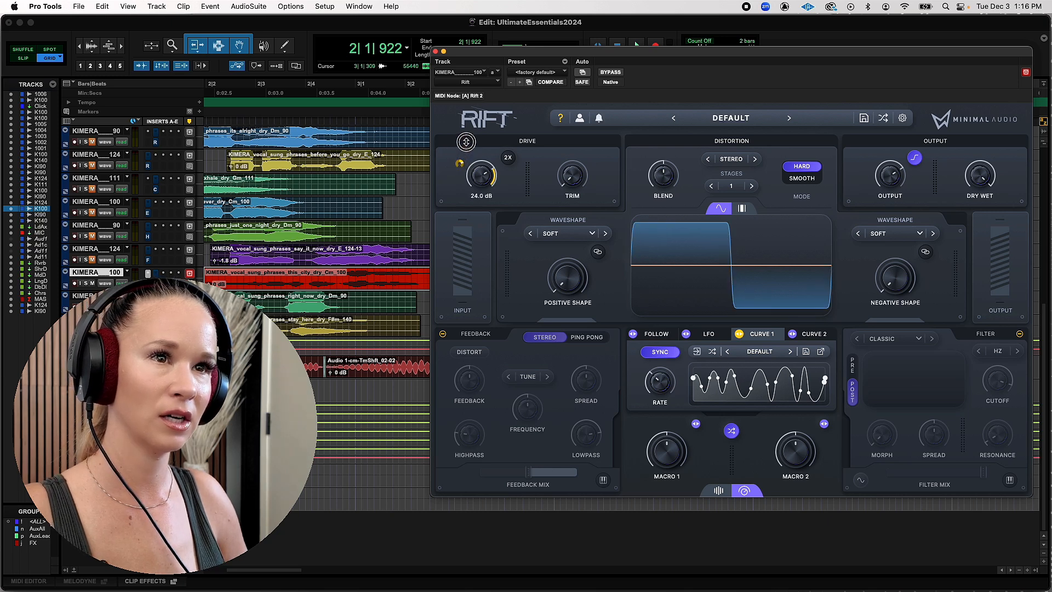
pyautogui.press('space')
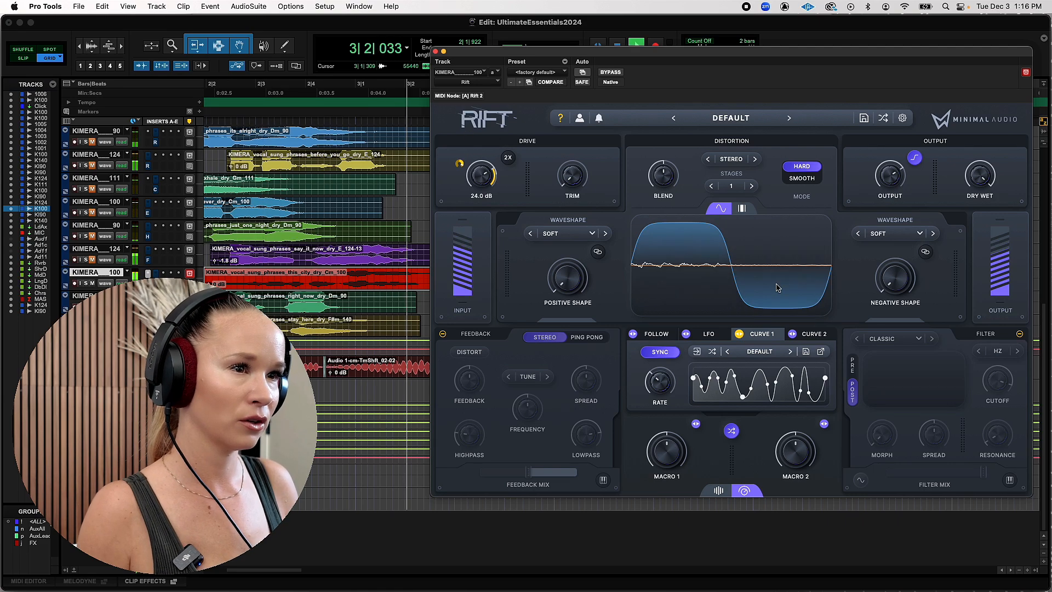
# Turn on the Filter section, set its type to Phaser and audition the vocal
pyautogui.click(1019, 334)
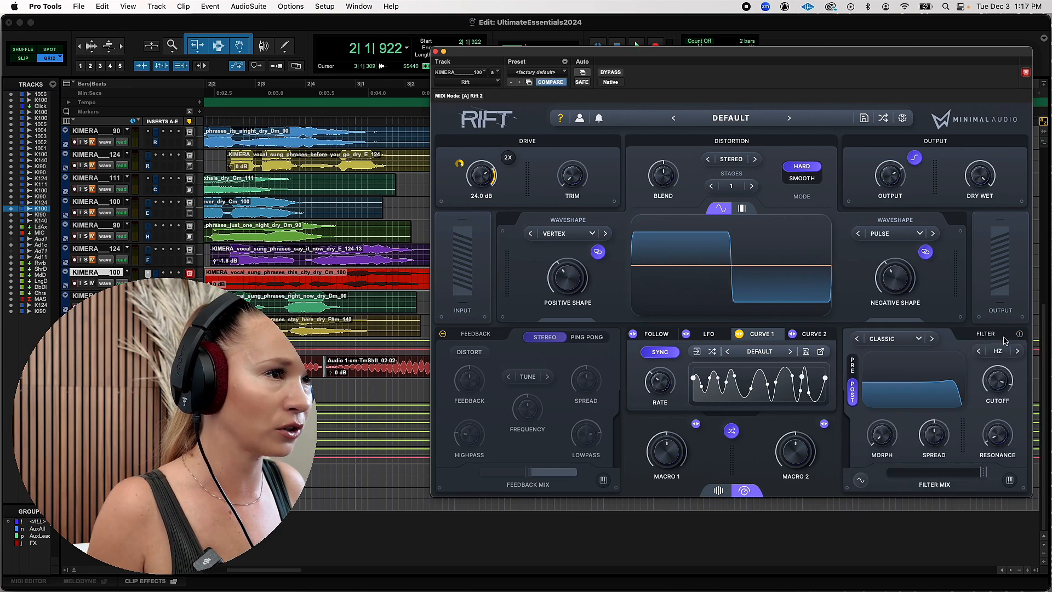
pyautogui.click(917, 339)
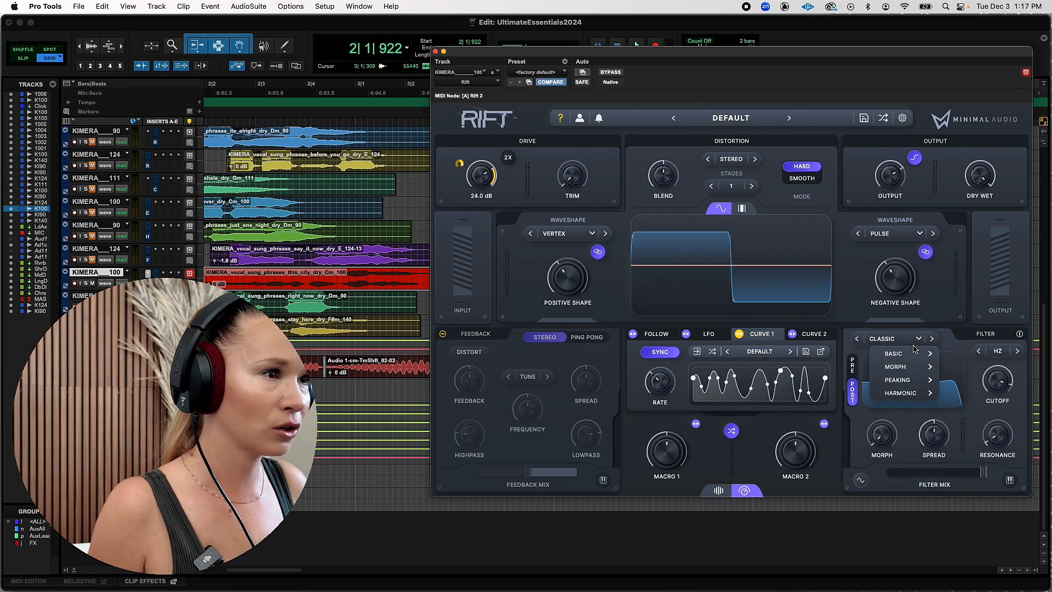
pyautogui.moveTo(915, 366)
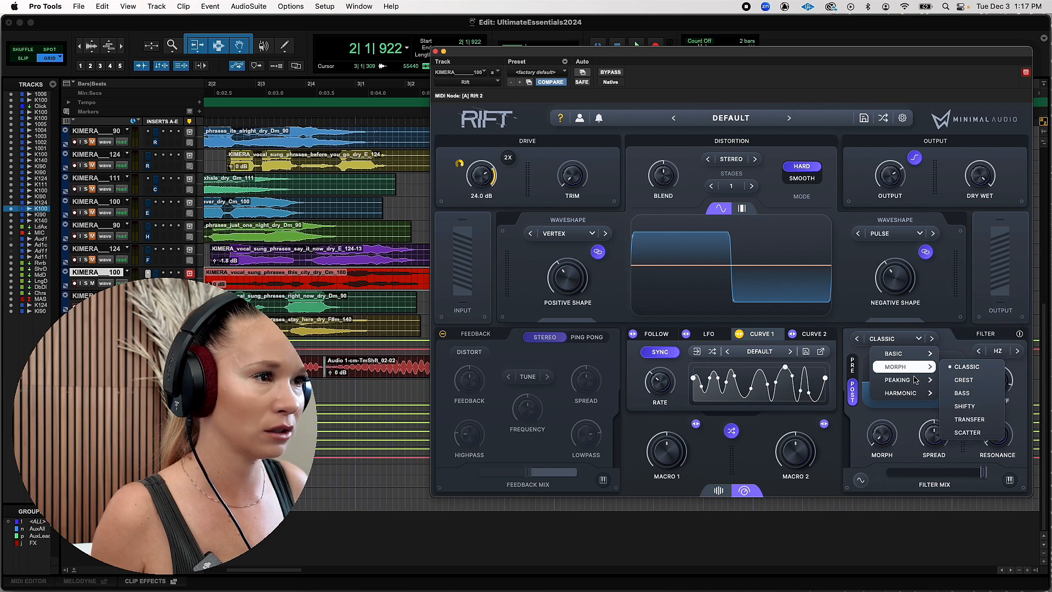
pyautogui.click(956, 339)
pyautogui.press('space')
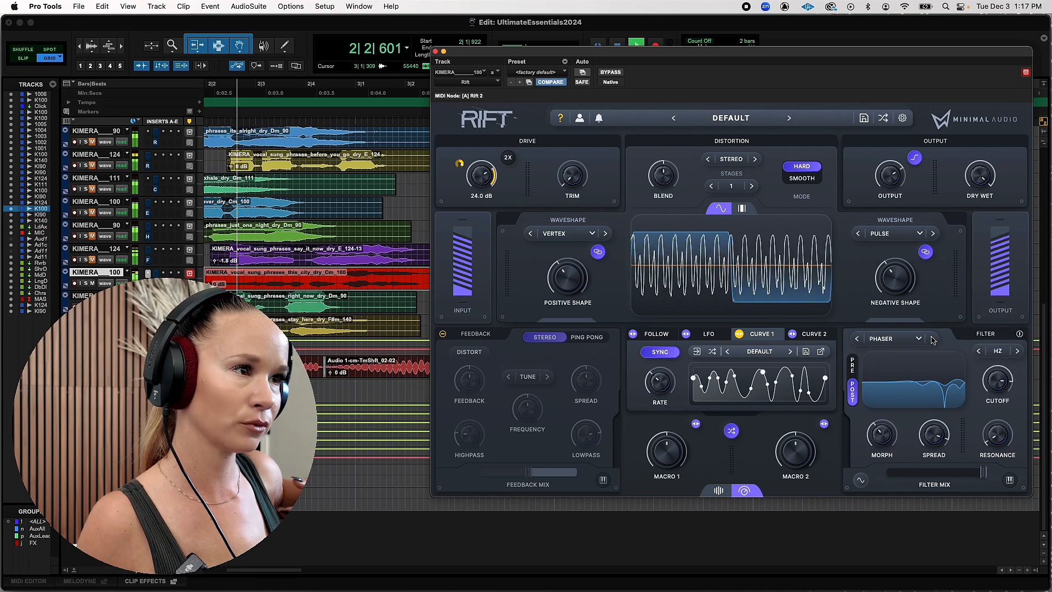
pyautogui.press('space')
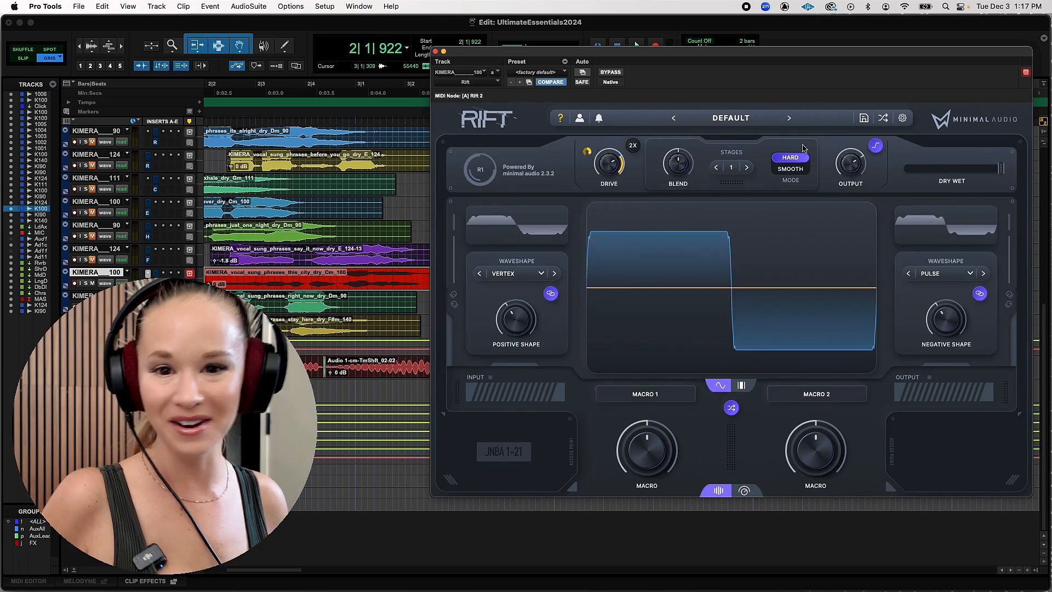
# Open Rift's preset browser and look through the preset packs and the tag list
pyautogui.click(730, 118)
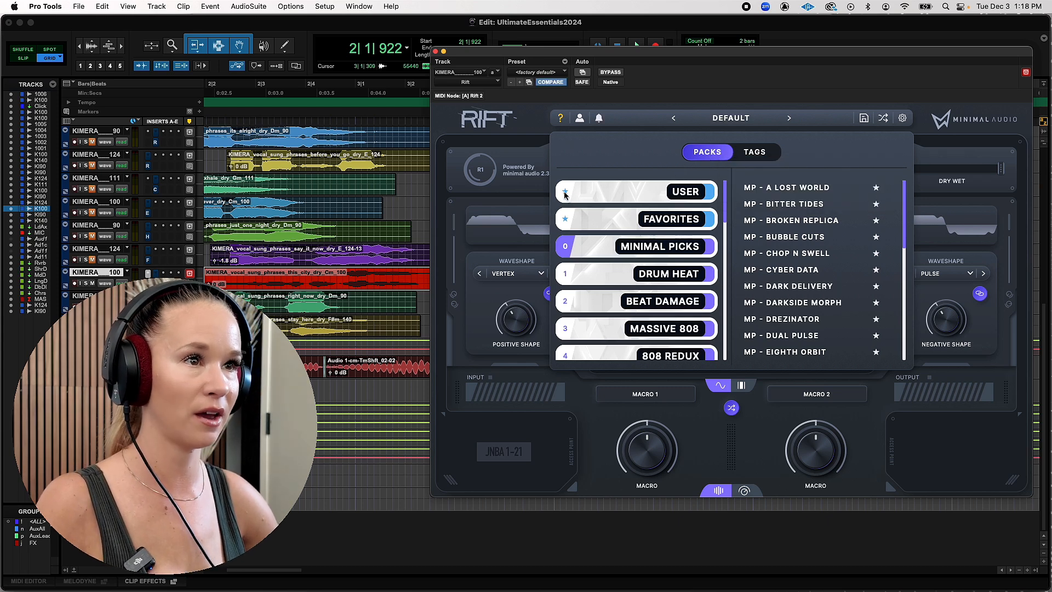
pyautogui.click(657, 196)
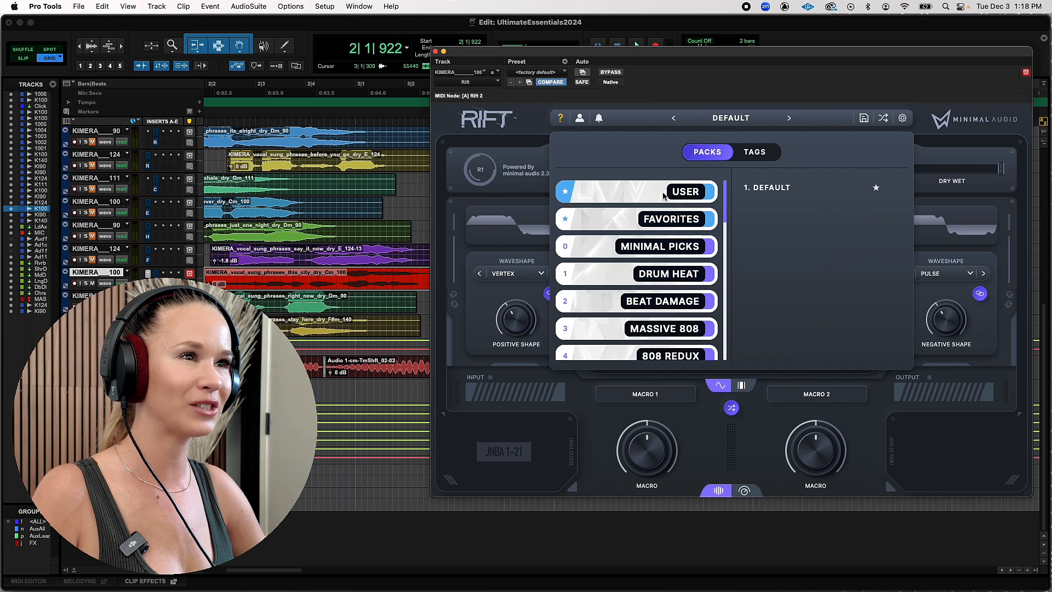
pyautogui.click(609, 246)
pyautogui.scroll(-1, 607, 249)
pyautogui.scroll(-4, 613, 245)
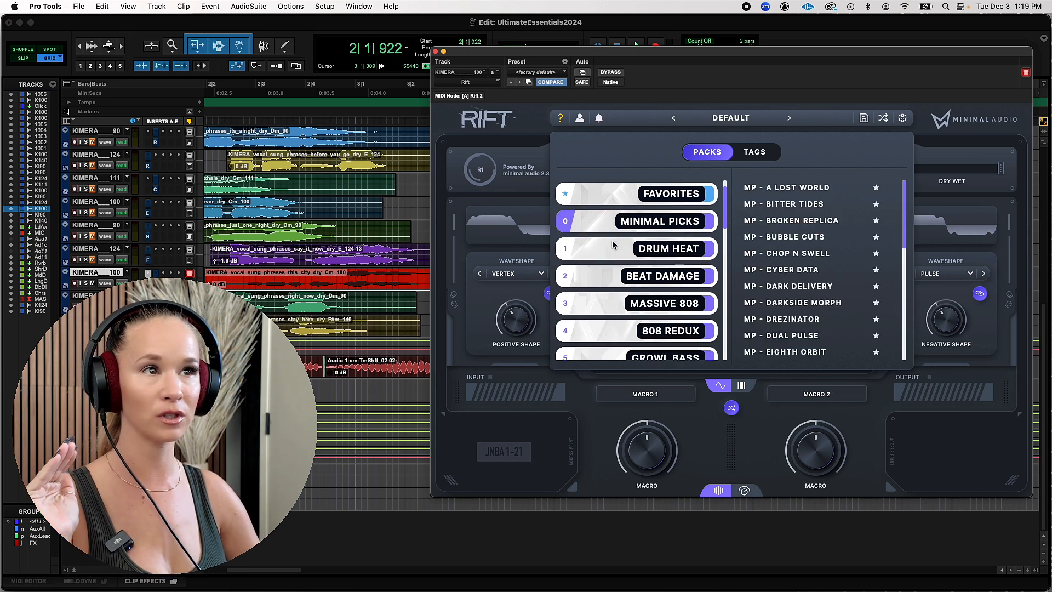
pyautogui.scroll(-6, 613, 244)
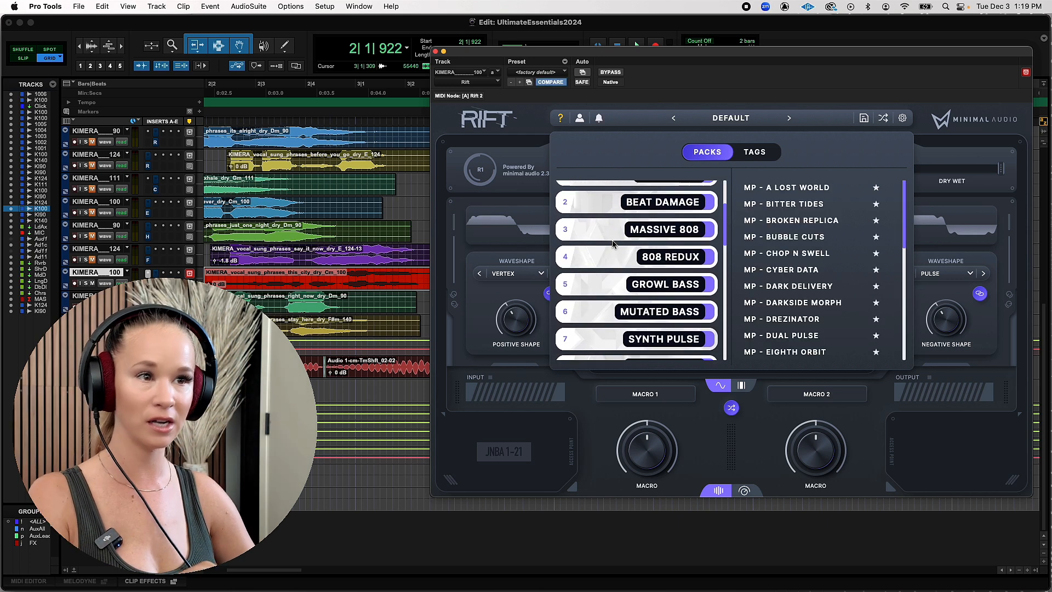
pyautogui.scroll(-4, 613, 244)
pyautogui.scroll(-6, 614, 243)
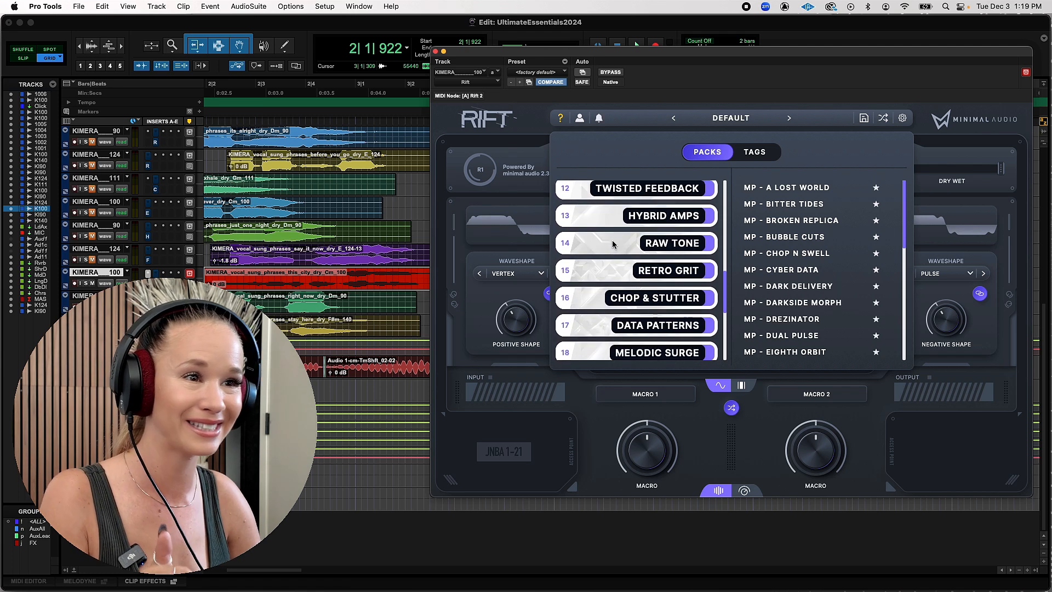
pyautogui.click(760, 156)
pyautogui.scroll(-1, 691, 273)
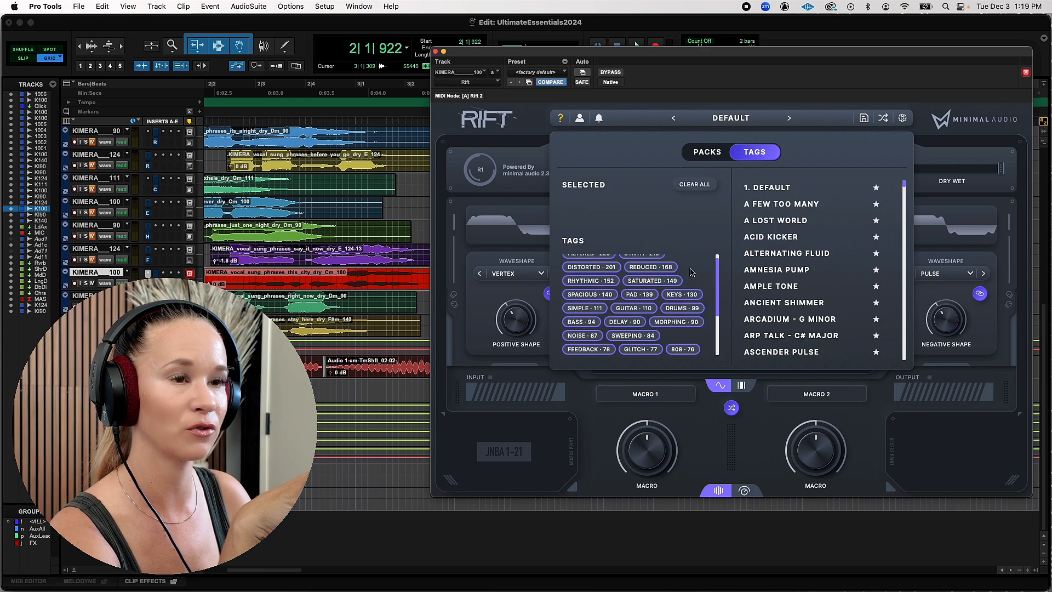
pyautogui.click(707, 152)
# Audition the MP - A Lost World and MP - Bitter Tides presets from the Minimal Picks pack on the vocal
pyautogui.click(614, 246)
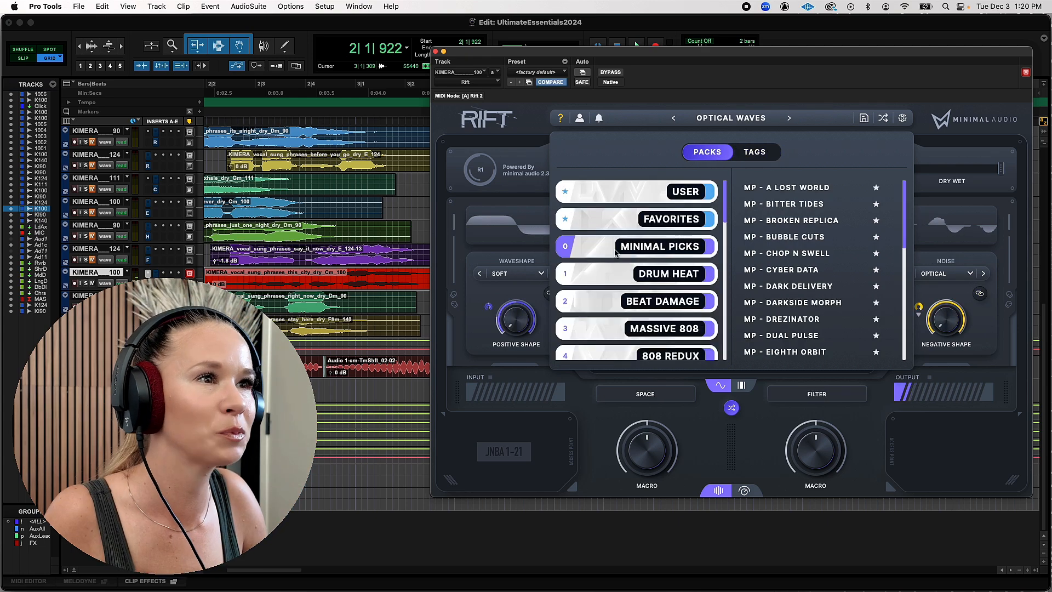
pyautogui.click(825, 188)
pyautogui.press('space')
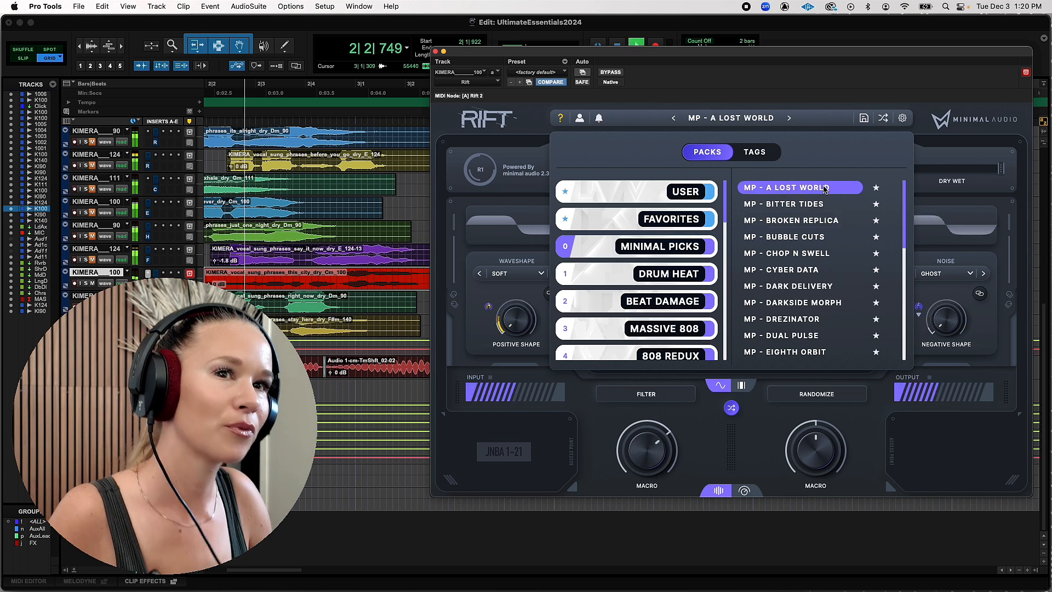
pyautogui.click(801, 205)
pyautogui.press('space')
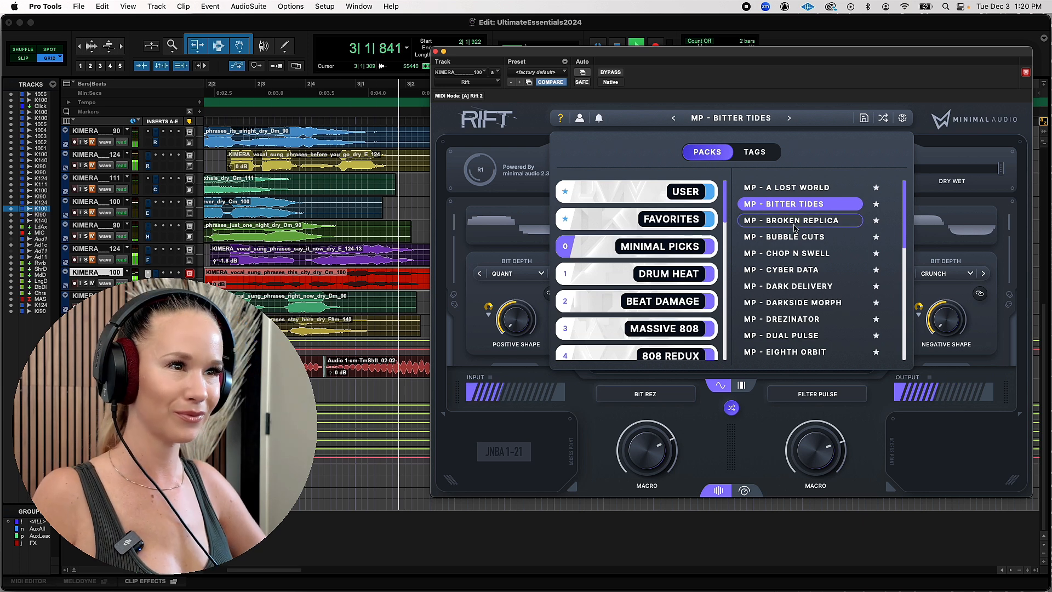
# Load the MP - Broken Replica and MP - Bubble Cuts presets in turn and play the vocal through each
pyautogui.click(795, 220)
pyautogui.press('space')
pyautogui.press('space')
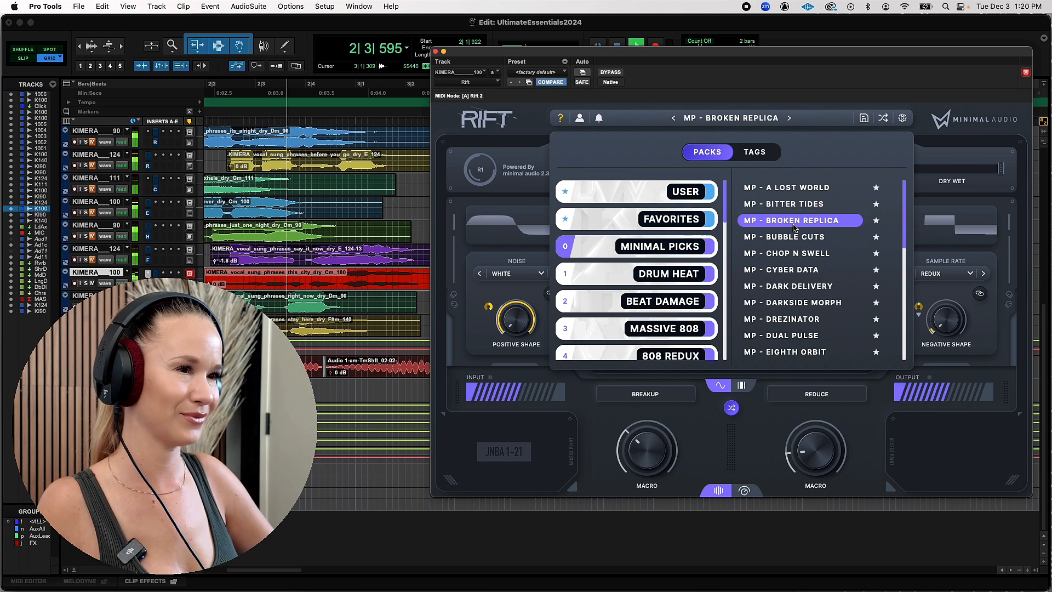
pyautogui.press('space')
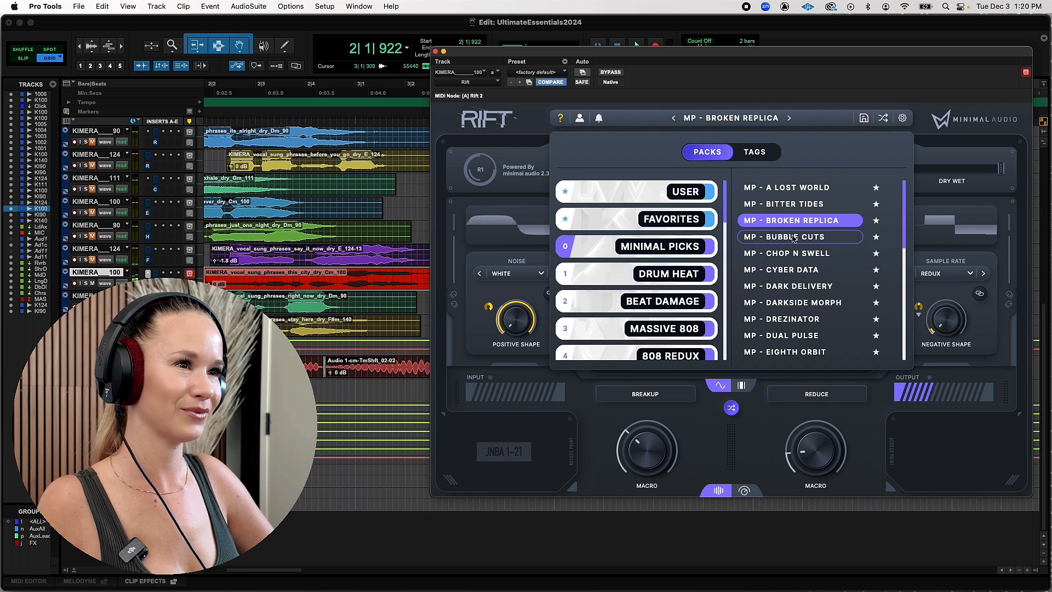
pyautogui.click(794, 238)
pyautogui.press('space')
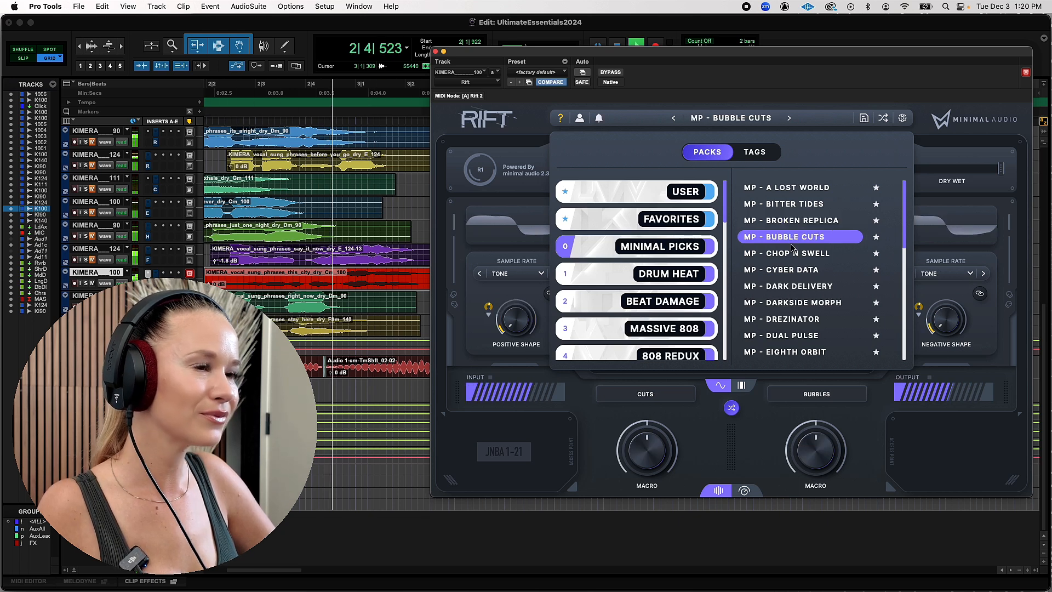
# Load the MP - Chop N Swell and MP - Cyber Data presets in turn and listen to the vocal with each
pyautogui.click(791, 253)
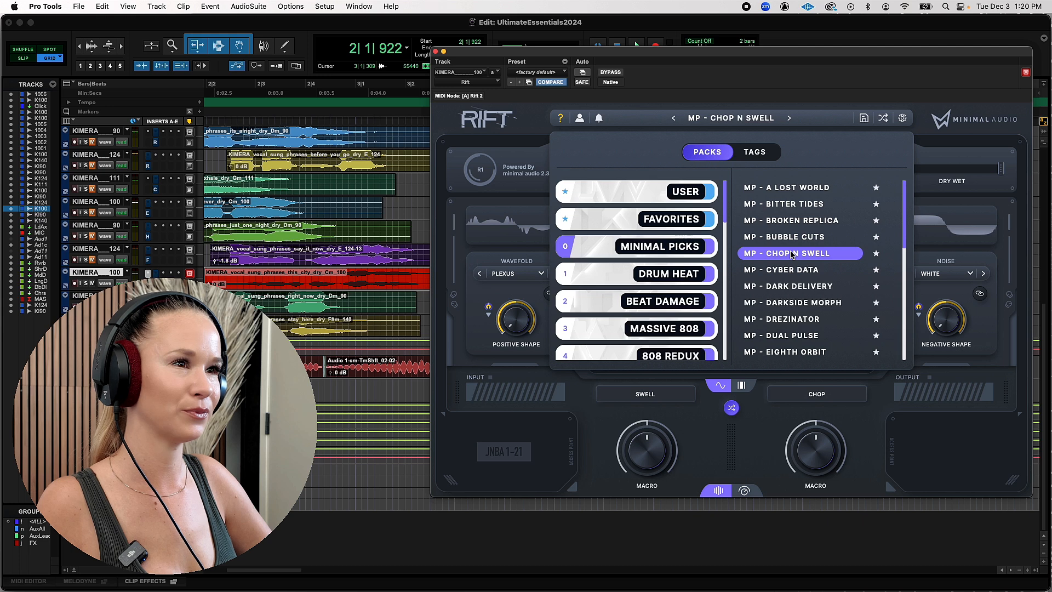
pyautogui.press('space')
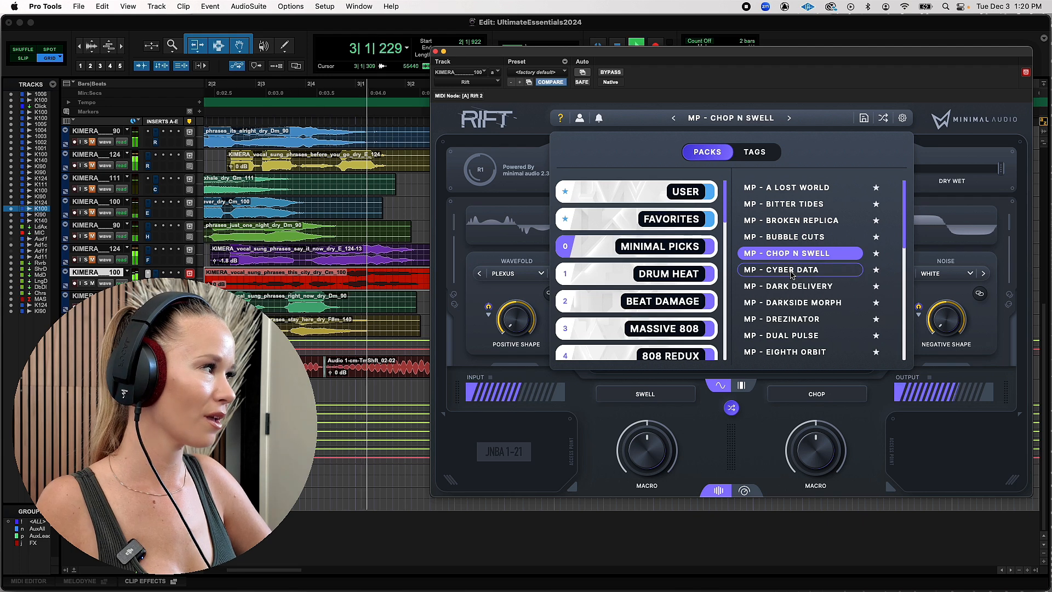
pyautogui.click(791, 269)
pyautogui.press('space')
pyautogui.press('space')
pyautogui.scroll(-6, 791, 272)
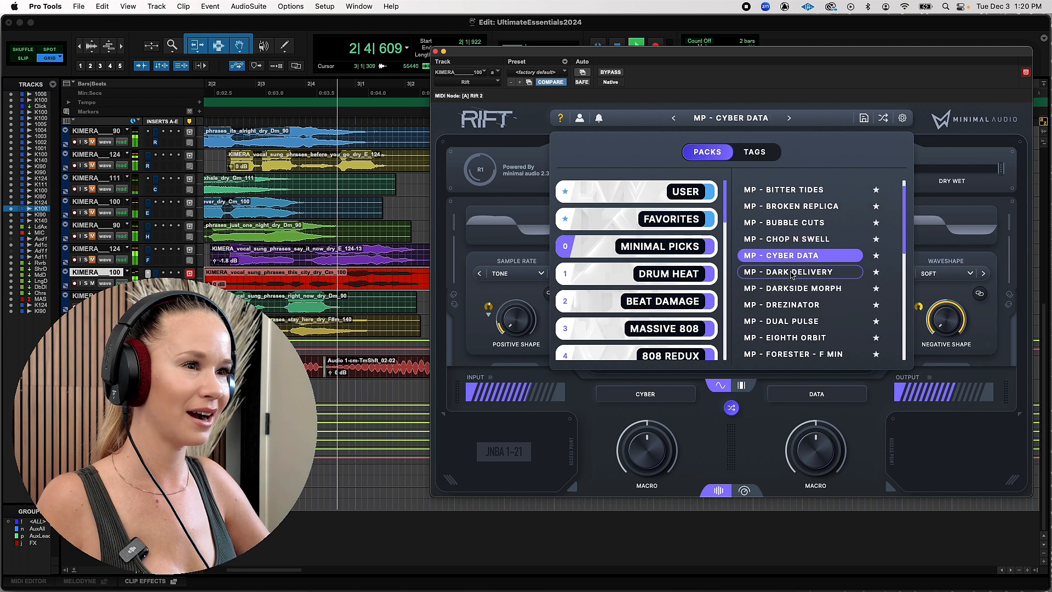
pyautogui.press('space')
# Audition the vocal with the MP - Fxtraction preset and the MP - Lunar Scapes preset
pyautogui.scroll(-1, 791, 274)
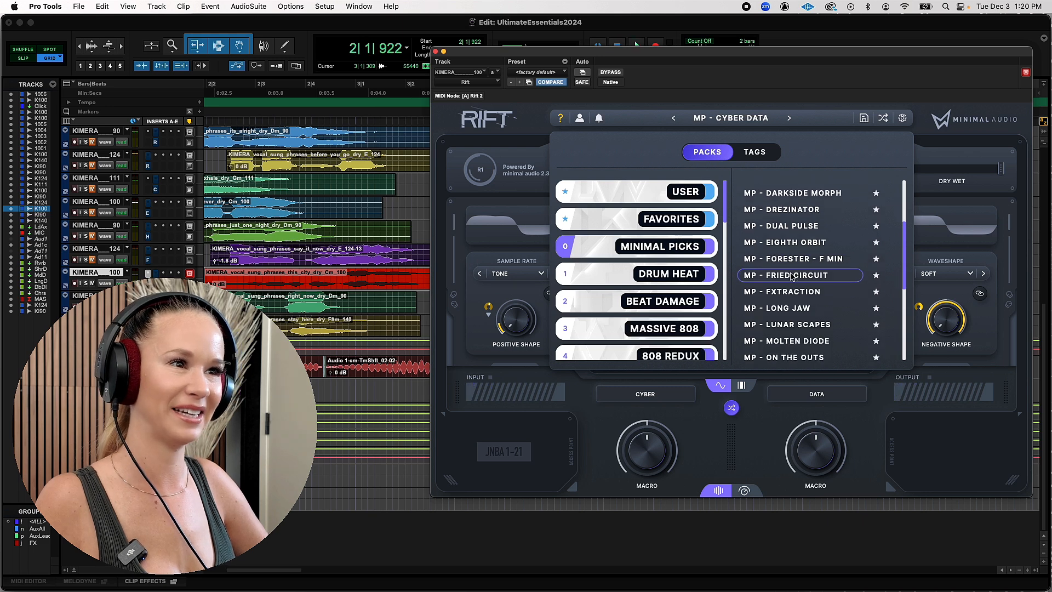
pyautogui.click(791, 291)
pyautogui.press('space')
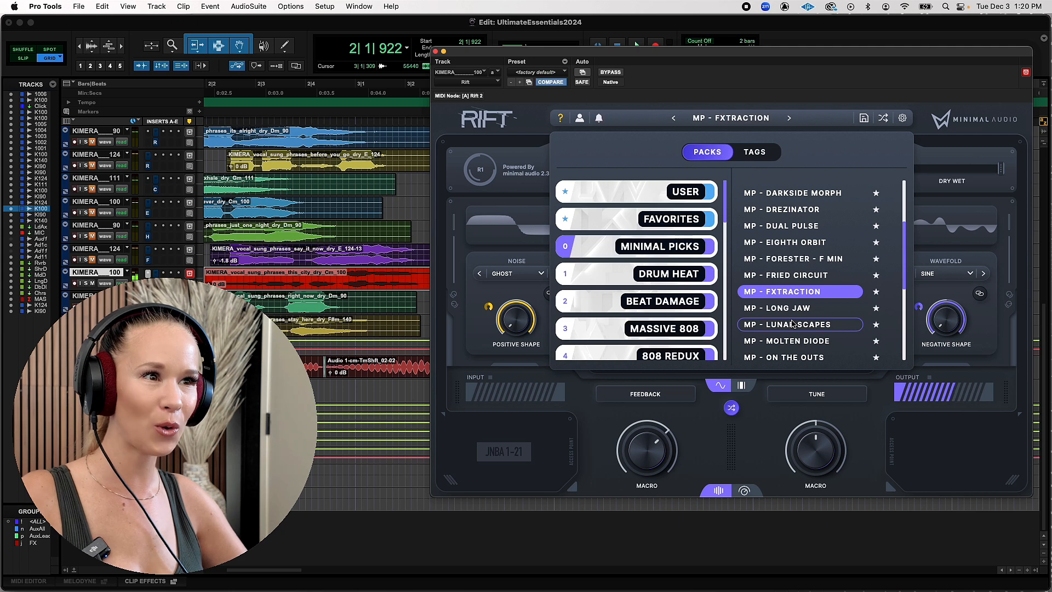
pyautogui.click(791, 324)
pyautogui.press('space')
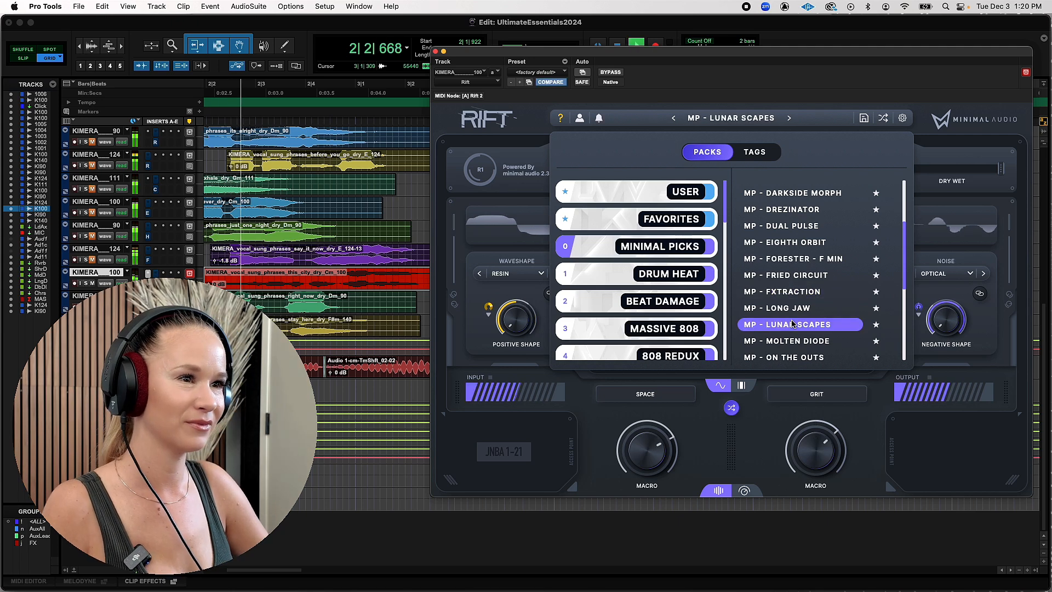
# Load the MP - Molten Diode preset and play the vocal through it
pyautogui.scroll(-5, 791, 323)
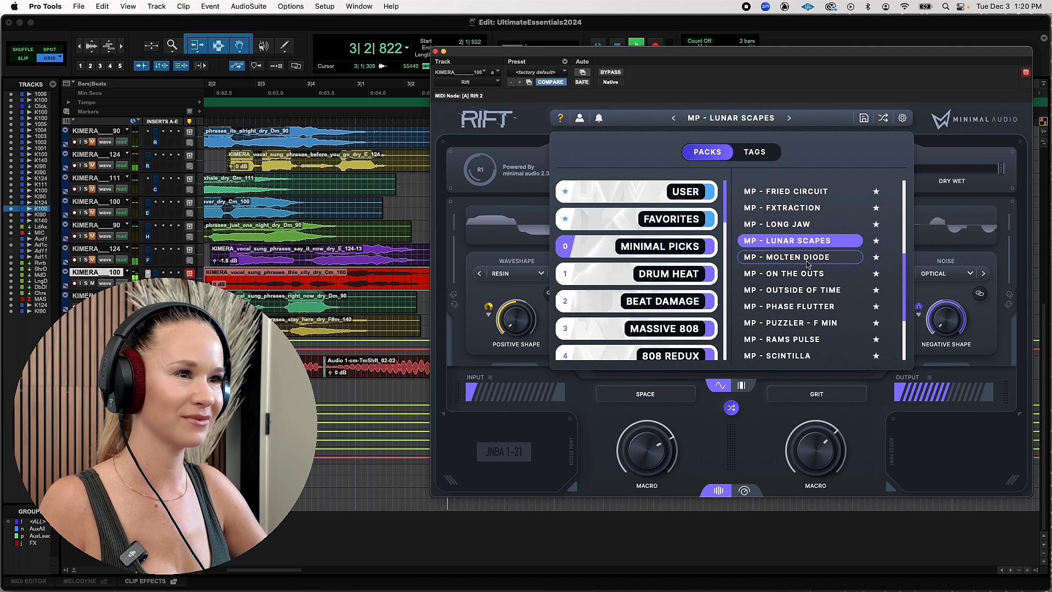
pyautogui.click(807, 257)
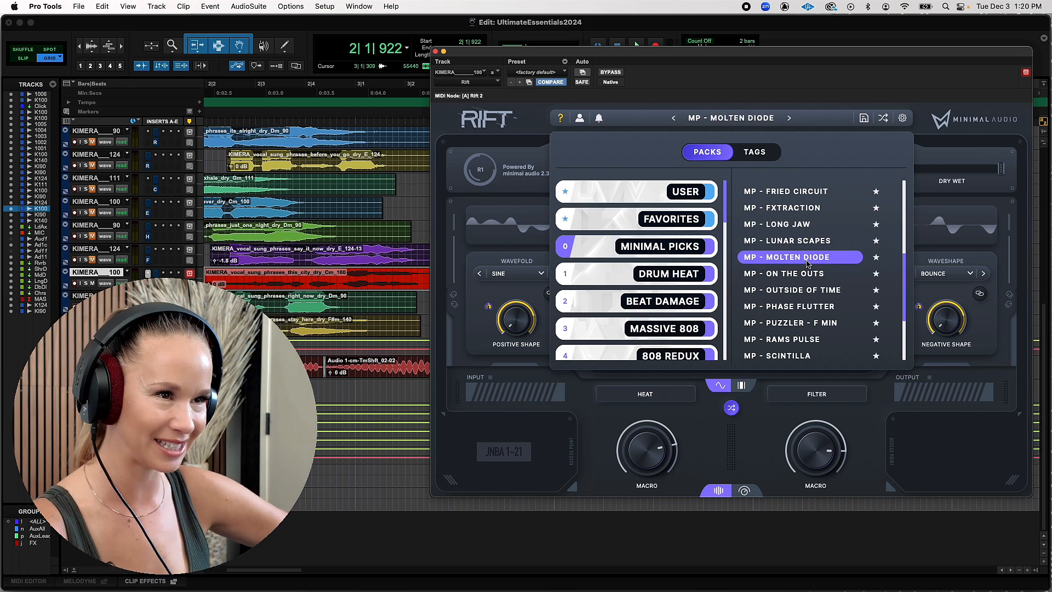
pyautogui.press('space')
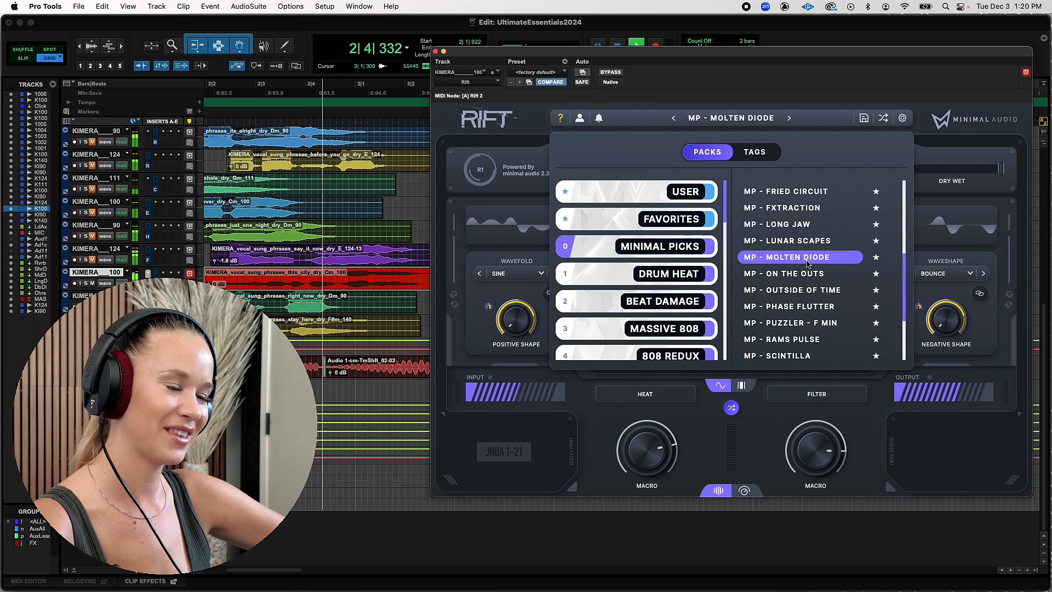
pyautogui.press('space')
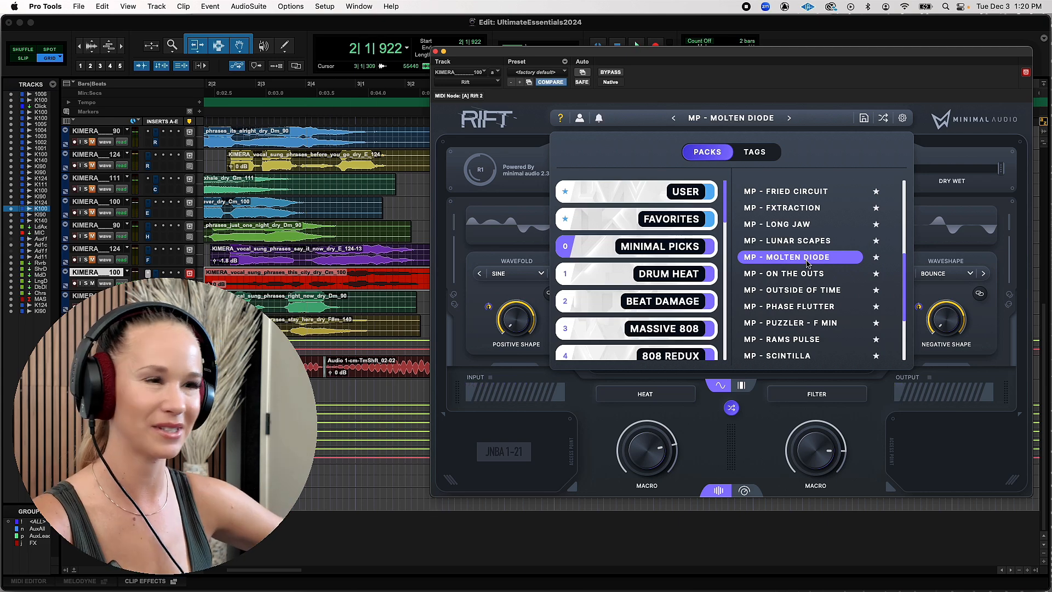
# Finish auditioning the Minimal Picks presets on the vocal and load Binary Clouds and Cosmic Drops from the Pad Expanse pack
pyautogui.click(636, 44)
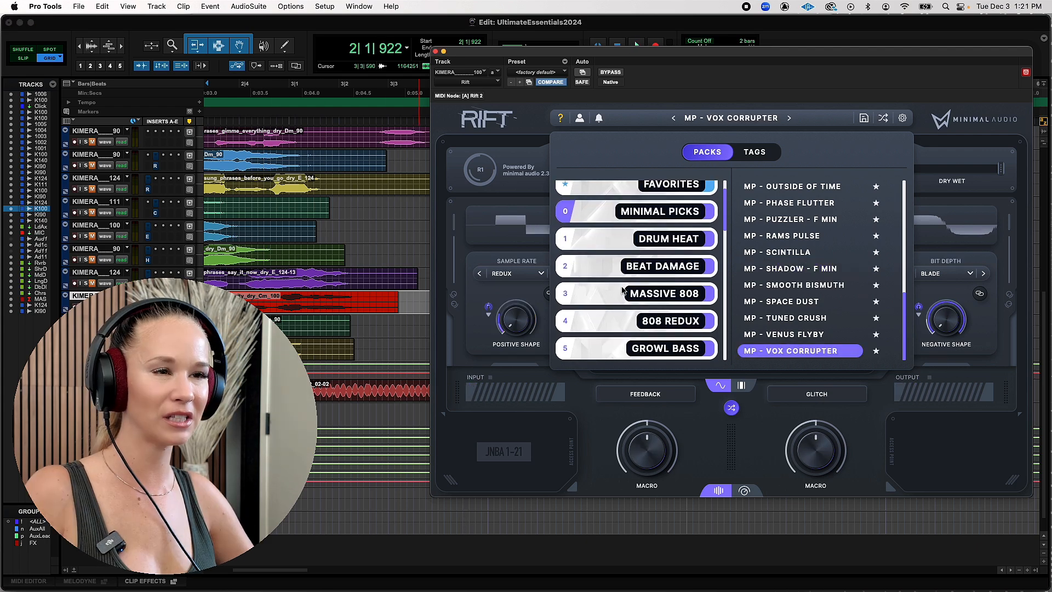
pyautogui.scroll(-1, 623, 291)
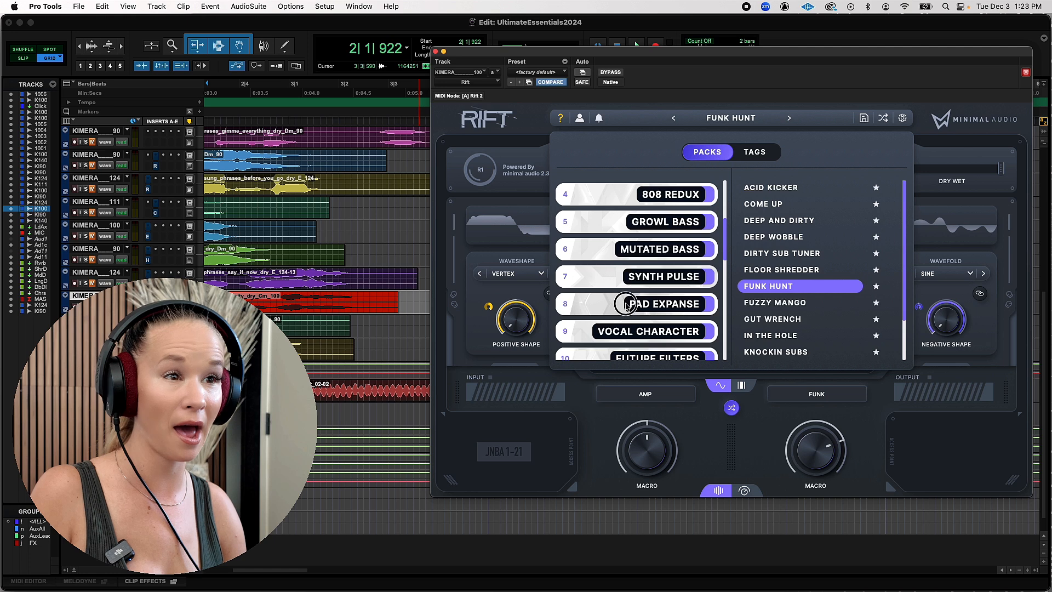
pyautogui.click(652, 301)
pyautogui.click(833, 190)
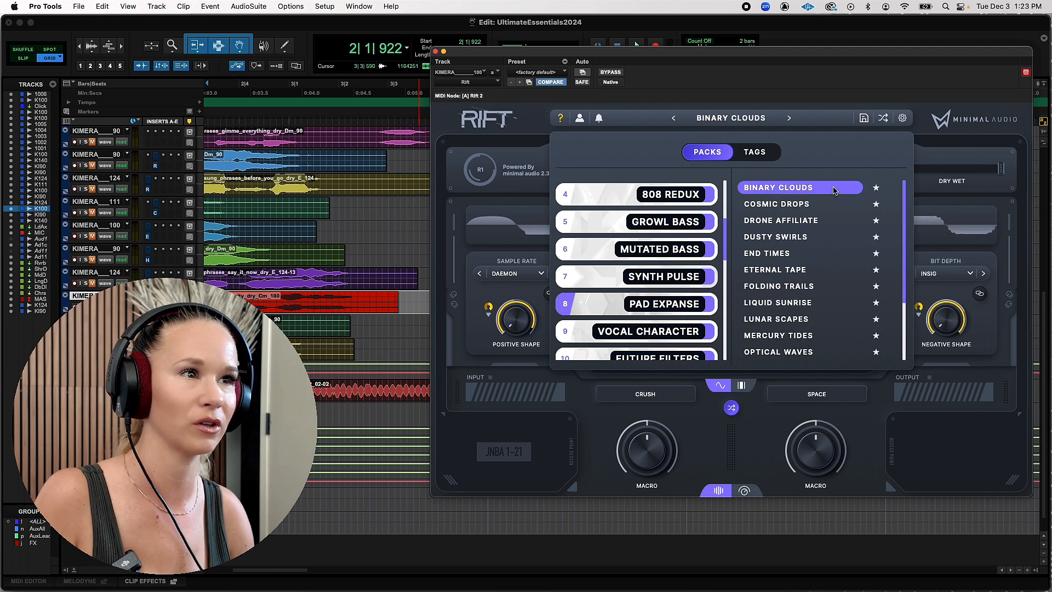
pyautogui.click(801, 207)
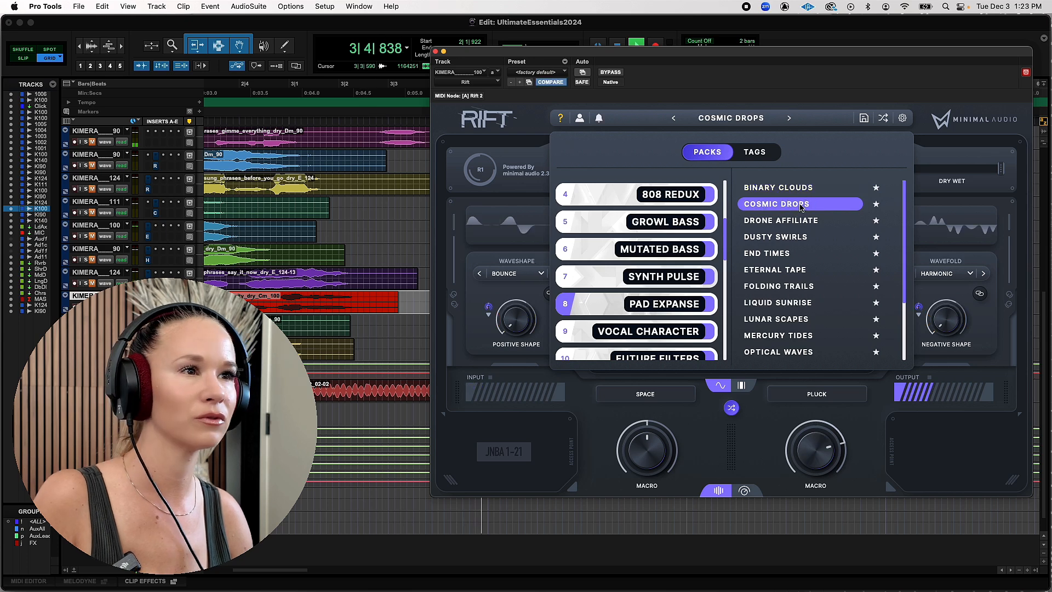
# Reposition the Rift plug-in window higher on the screen and play the vocal through the Drone Affiliate preset
pyautogui.moveTo(777, 62); pyautogui.dragTo(776, 97)
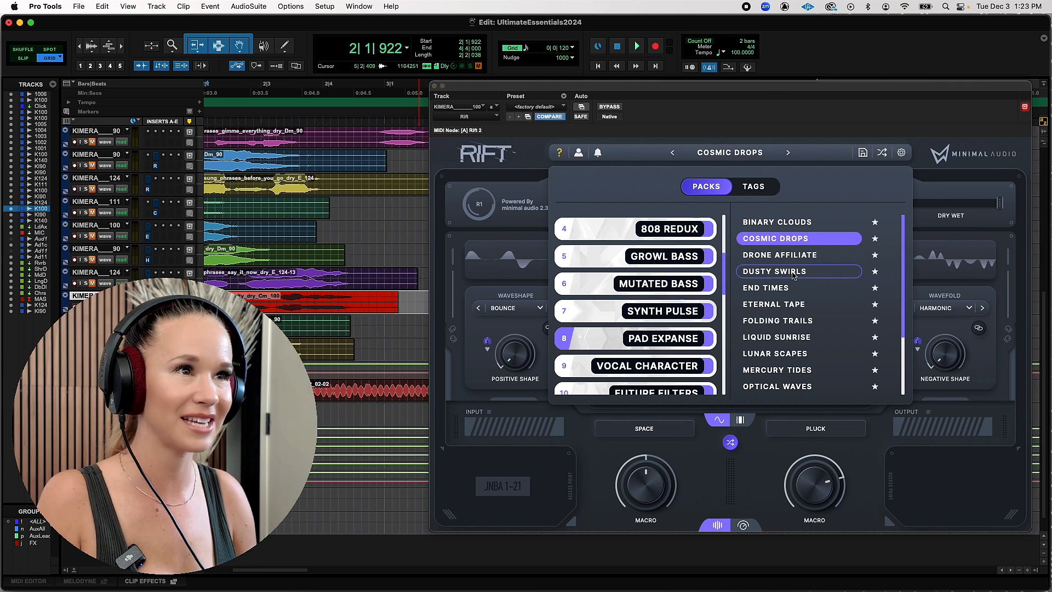
pyautogui.moveTo(796, 88); pyautogui.dragTo(791, 5)
pyautogui.click(785, 187)
pyautogui.press('space')
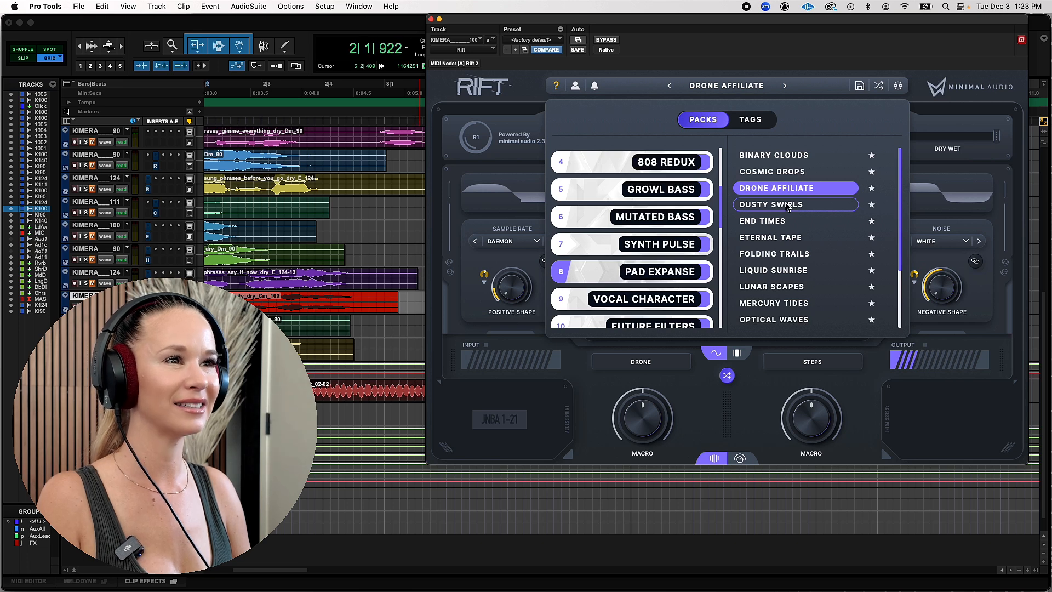
# Audition the vocal with the Dusty Swirls, End Times and Eternal Tape presets from the Pad Expanse pack
pyautogui.click(786, 204)
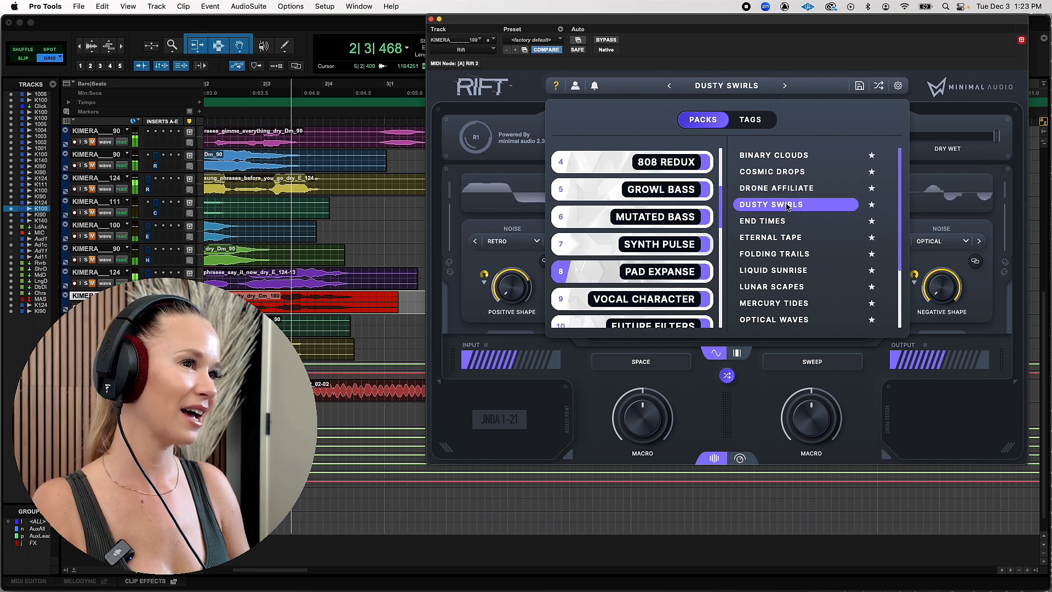
pyautogui.click(791, 221)
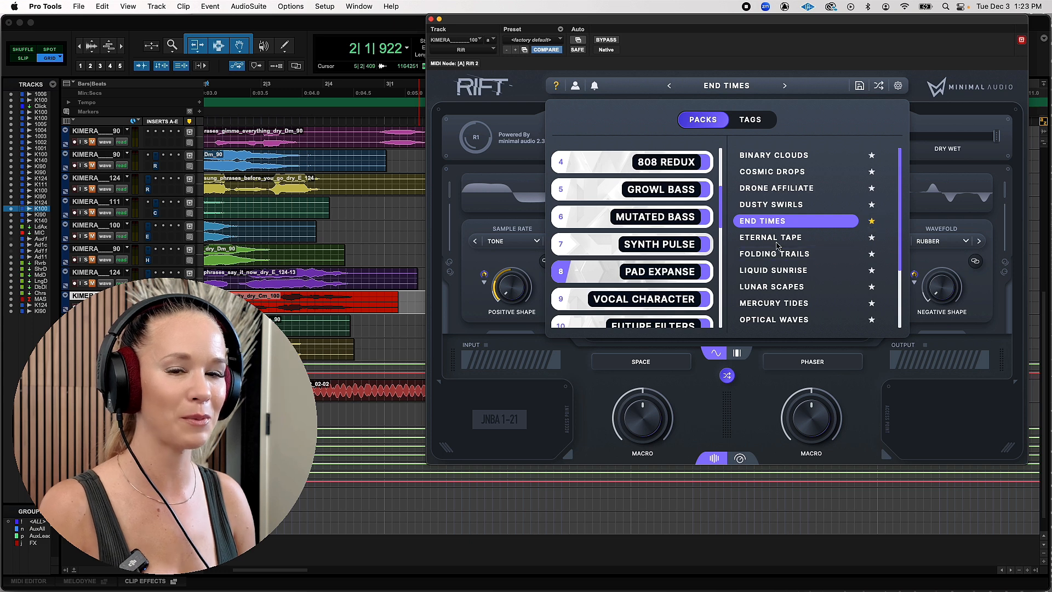
pyautogui.click(777, 242)
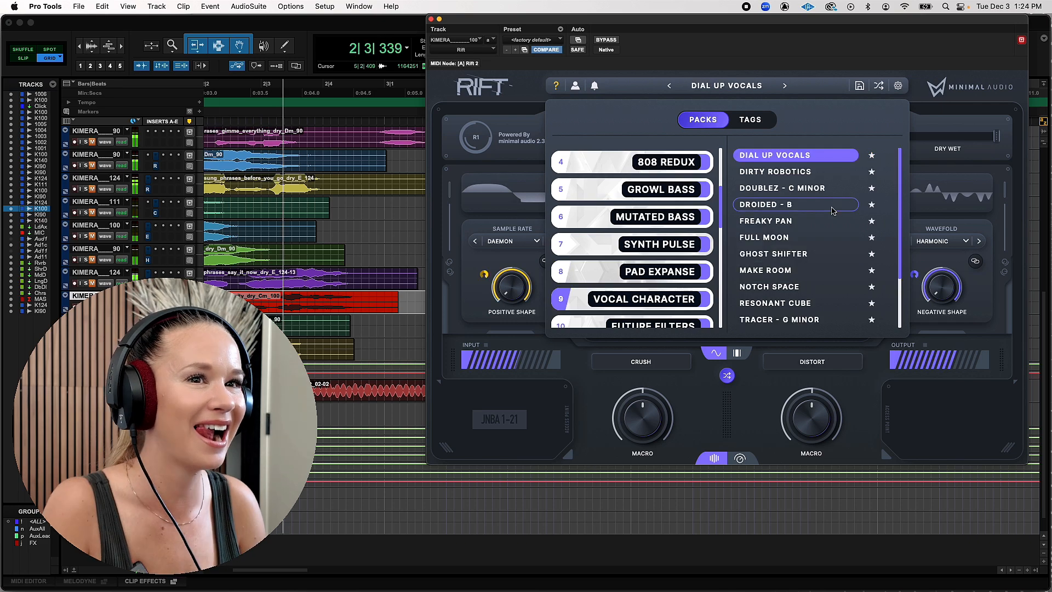
# Audition the vocal with the Vocal Character presets Doublez - C Minor, Droided - B and Freaky Pan
pyautogui.click(817, 187)
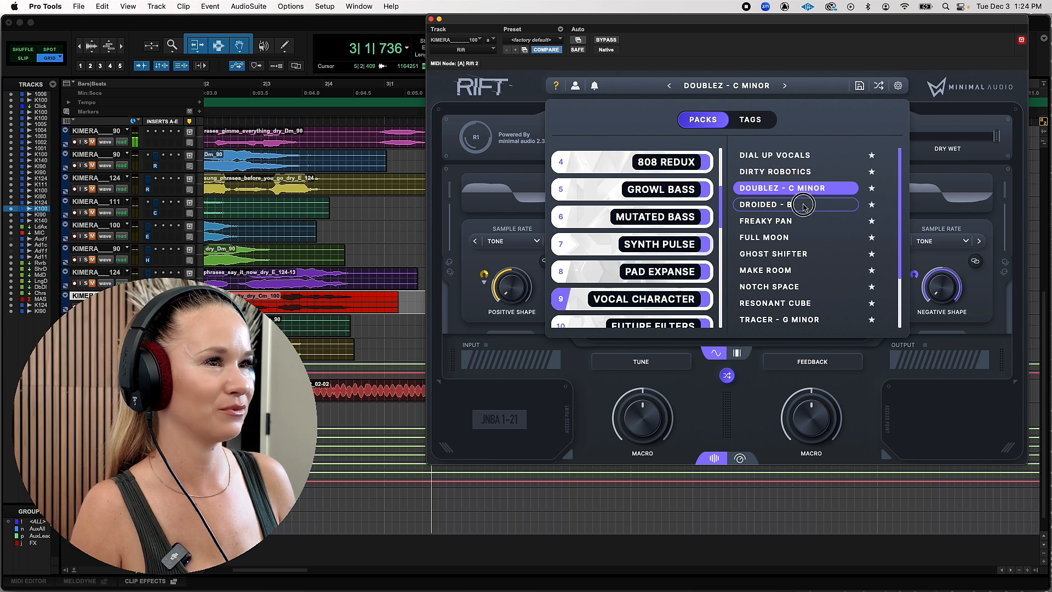
pyautogui.click(803, 205)
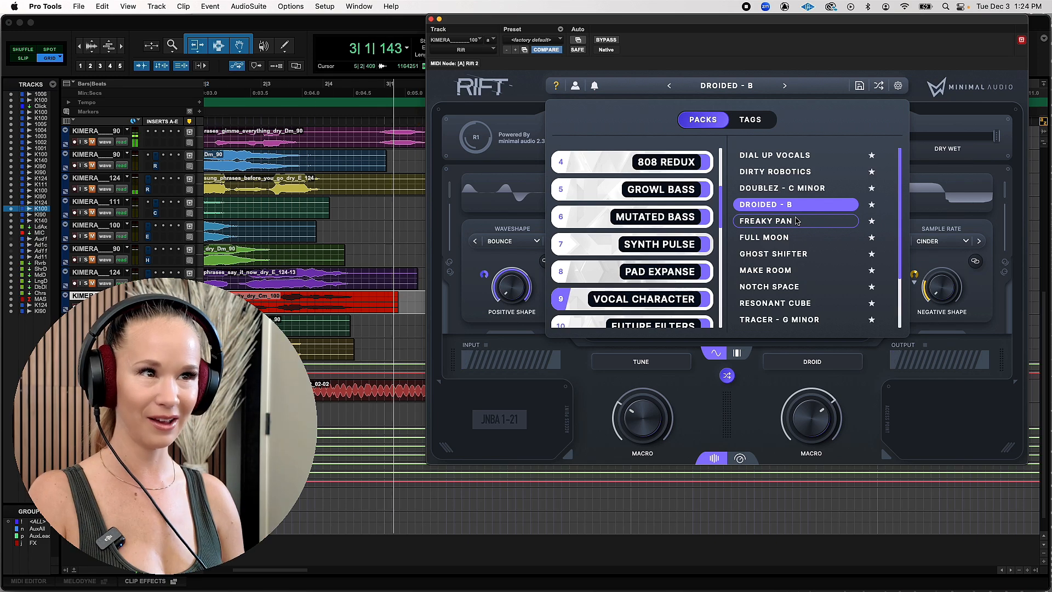
pyautogui.click(797, 221)
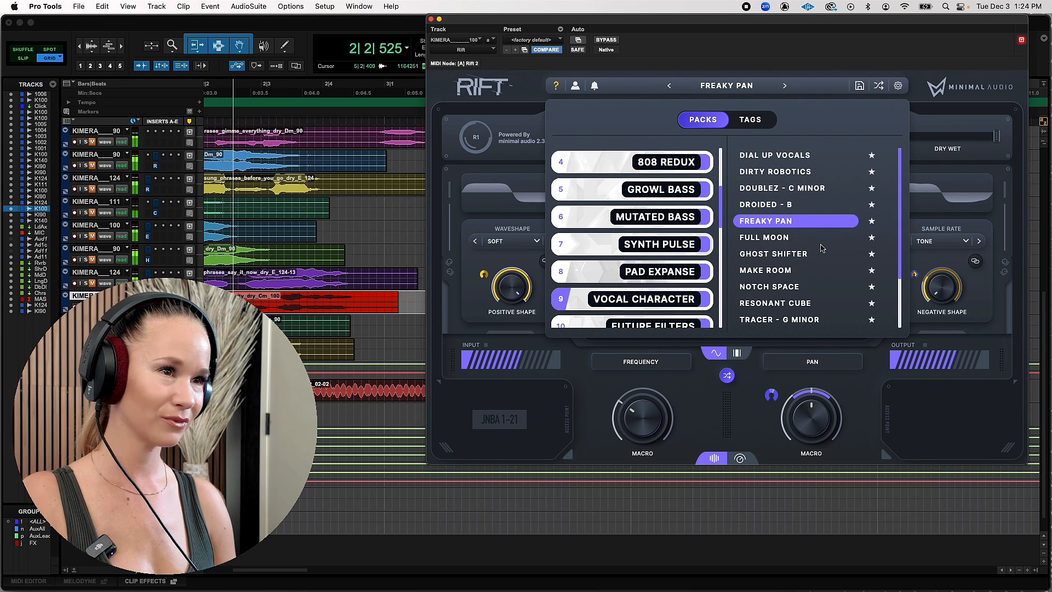
# Load the Resonant Cube, Tracer - G Minor and Vowel Bitz presets in turn and listen to the vocal with each
pyautogui.scroll(-3, 800, 249)
pyautogui.click(781, 251)
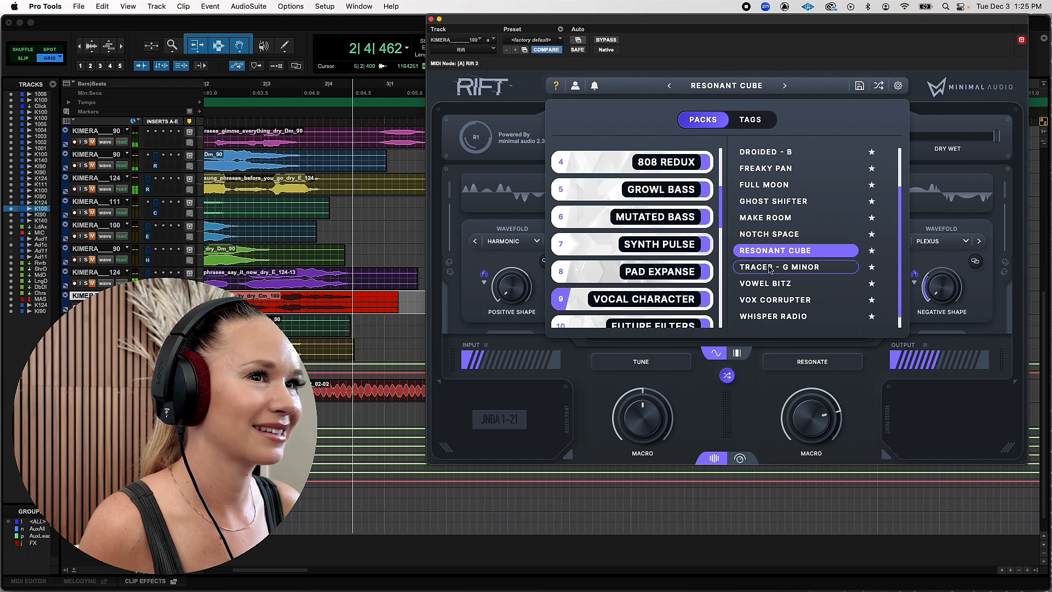
pyautogui.click(770, 268)
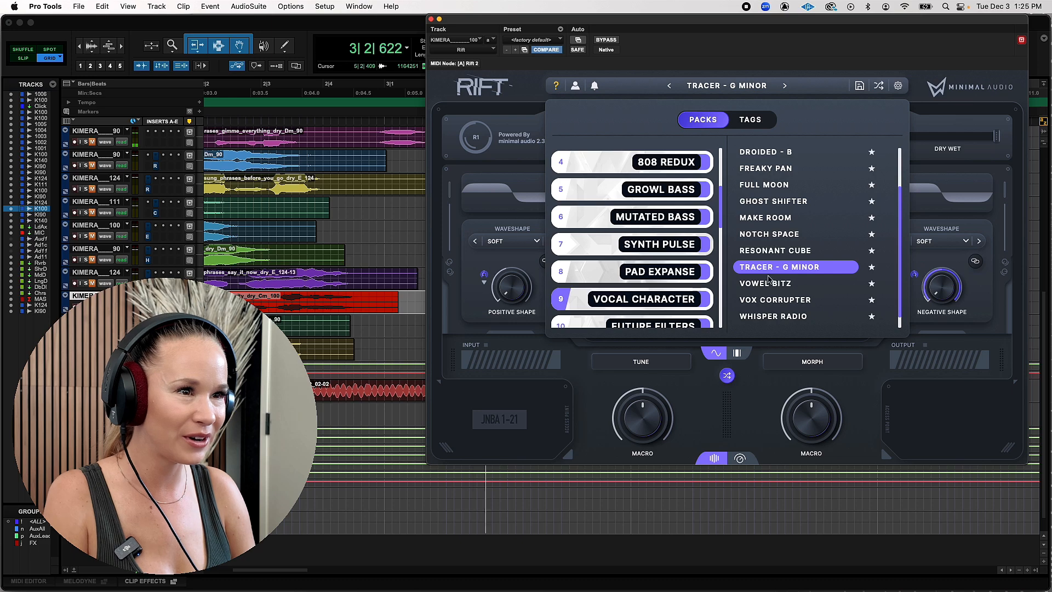
pyautogui.click(769, 279)
# Play the vocal through the Vox Corrupter, Whisper Radio and Wobble Pan presets, one after another
pyautogui.scroll(-1, 768, 288)
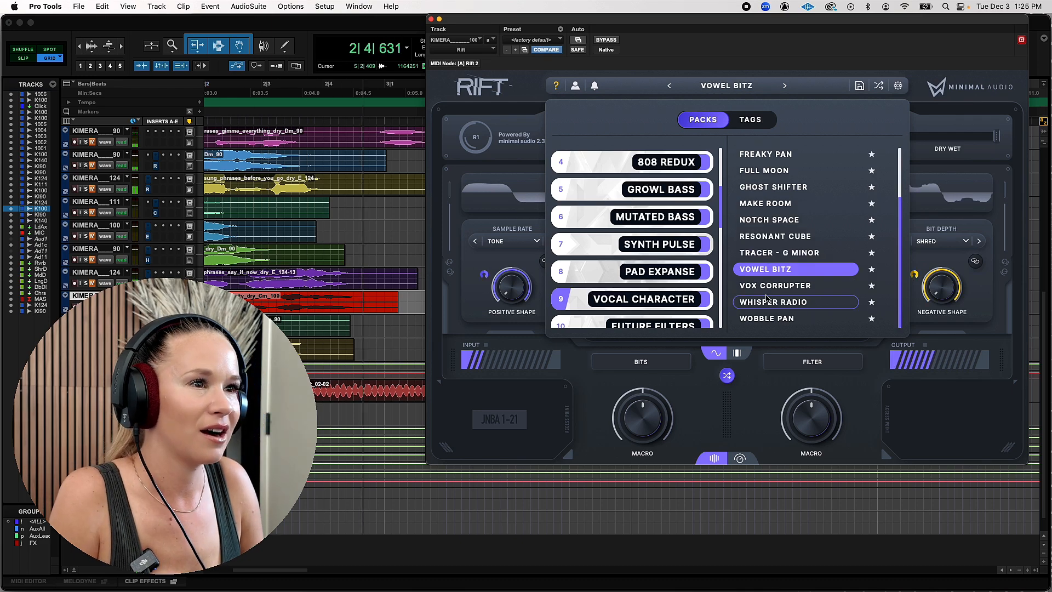
pyautogui.click(770, 286)
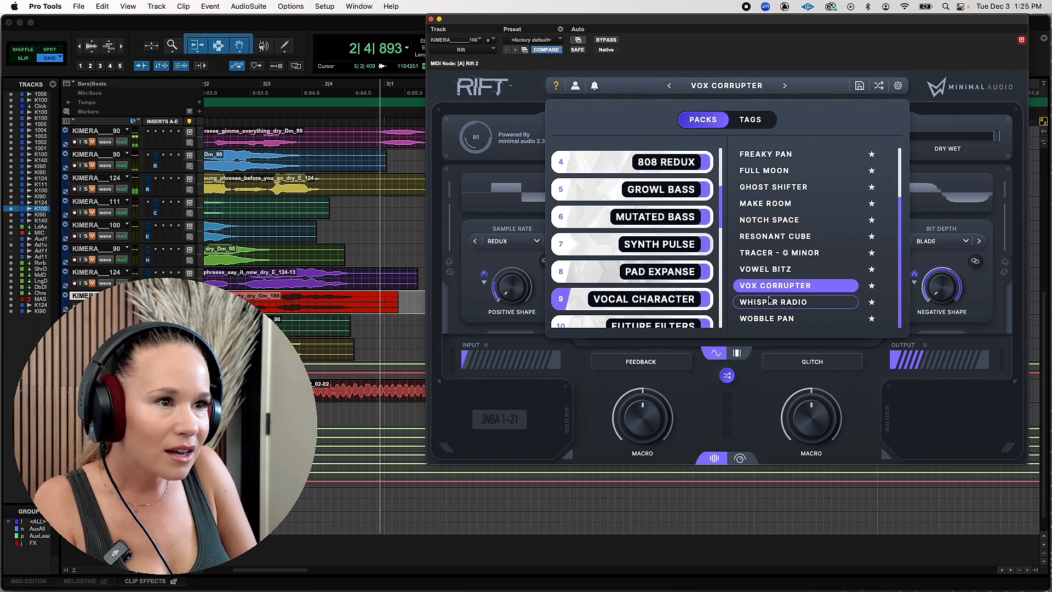
pyautogui.click(771, 304)
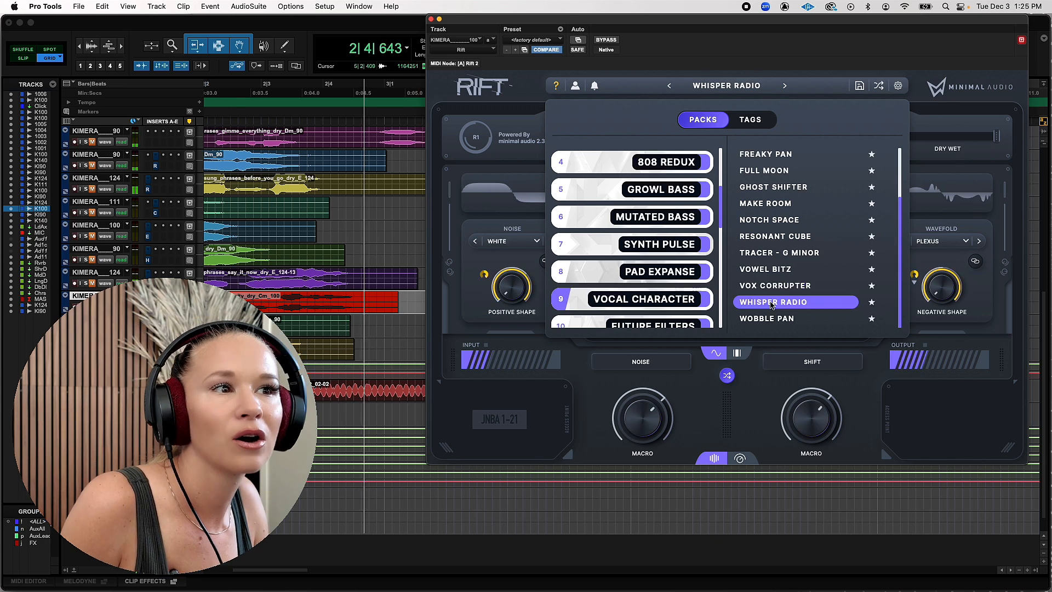
pyautogui.click(773, 317)
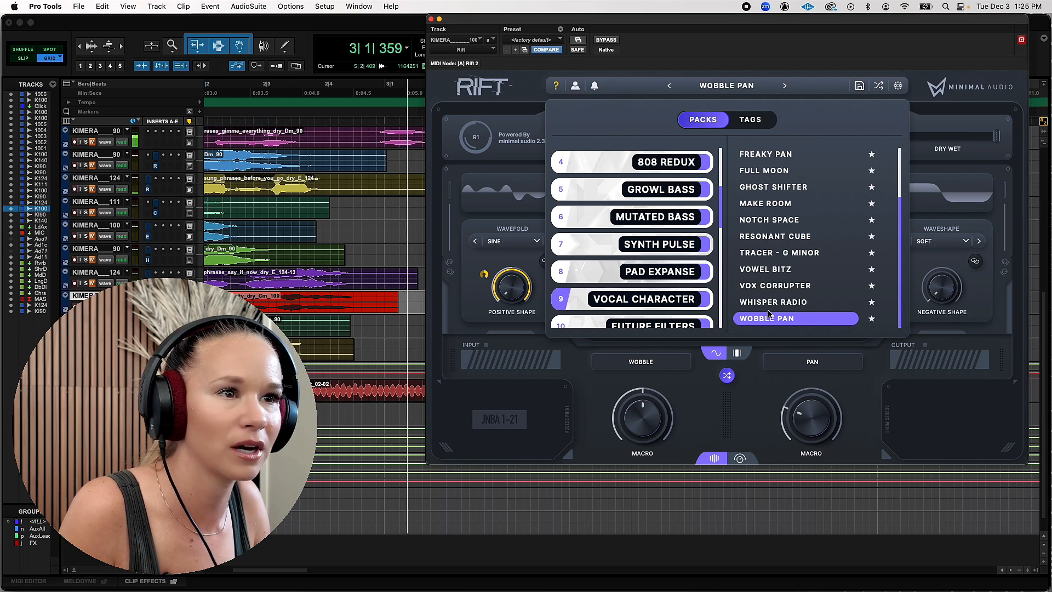
# Audition the vocal with the Ancient Shimmer and Liquid Heaven presets from the Particle Delays pack
pyautogui.scroll(-2, 652, 298)
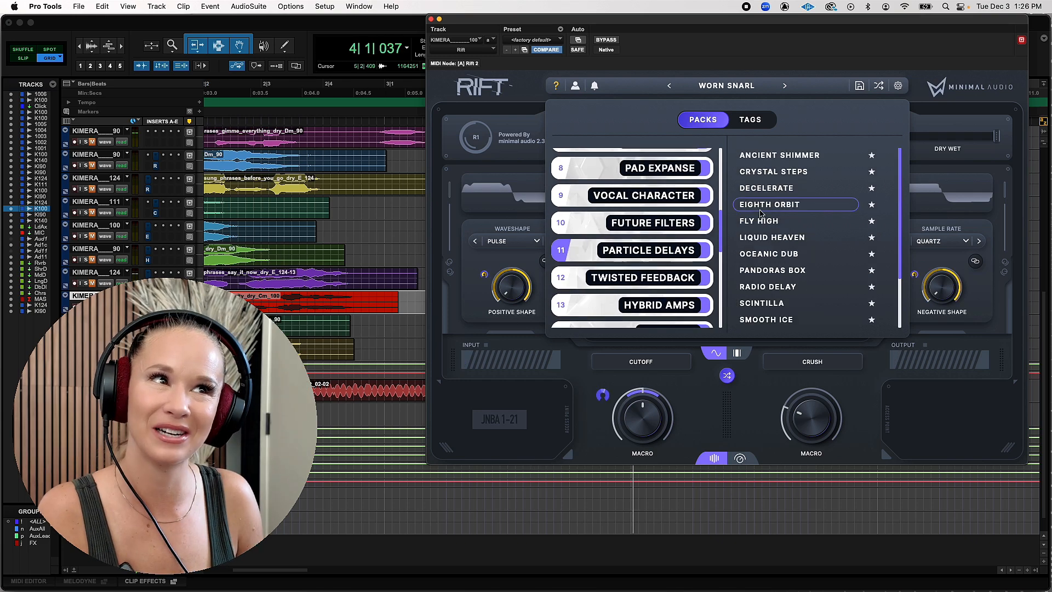
pyautogui.scroll(-1, 793, 172)
pyautogui.scroll(1, 793, 171)
pyautogui.click(796, 157)
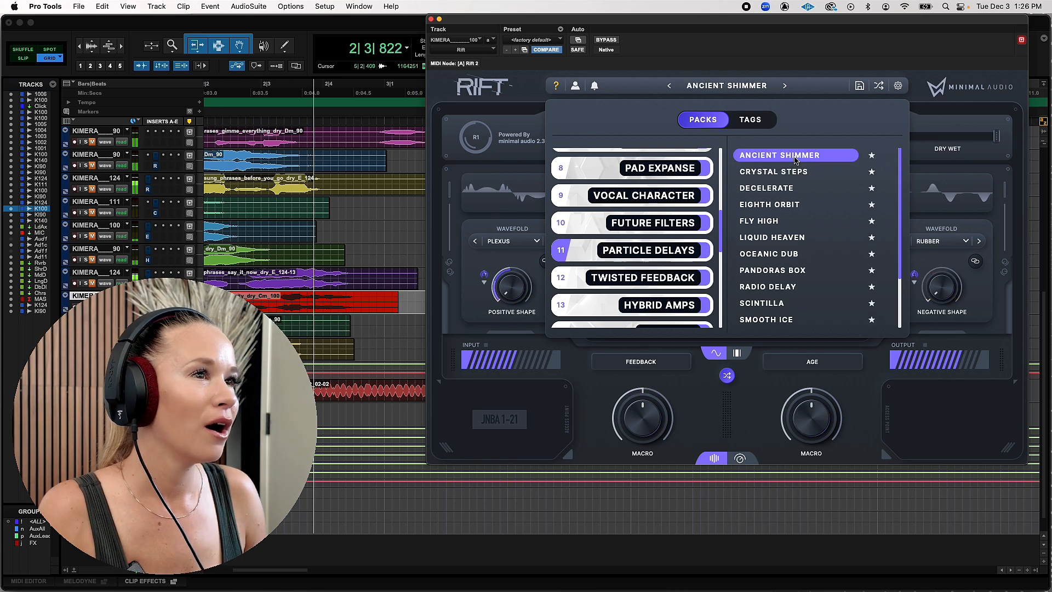
pyautogui.click(803, 240)
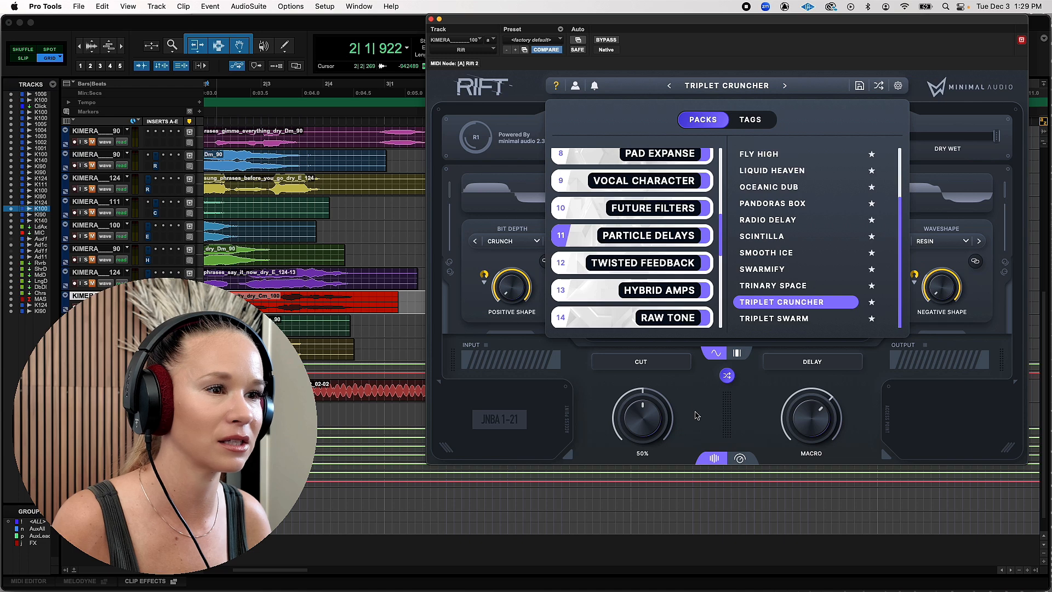
# Show the Triplet Cruncher preset's detailed controls and inspect the Drive and Trim modulation sources, choosing Macro 1 for Trim
pyautogui.click(739, 459)
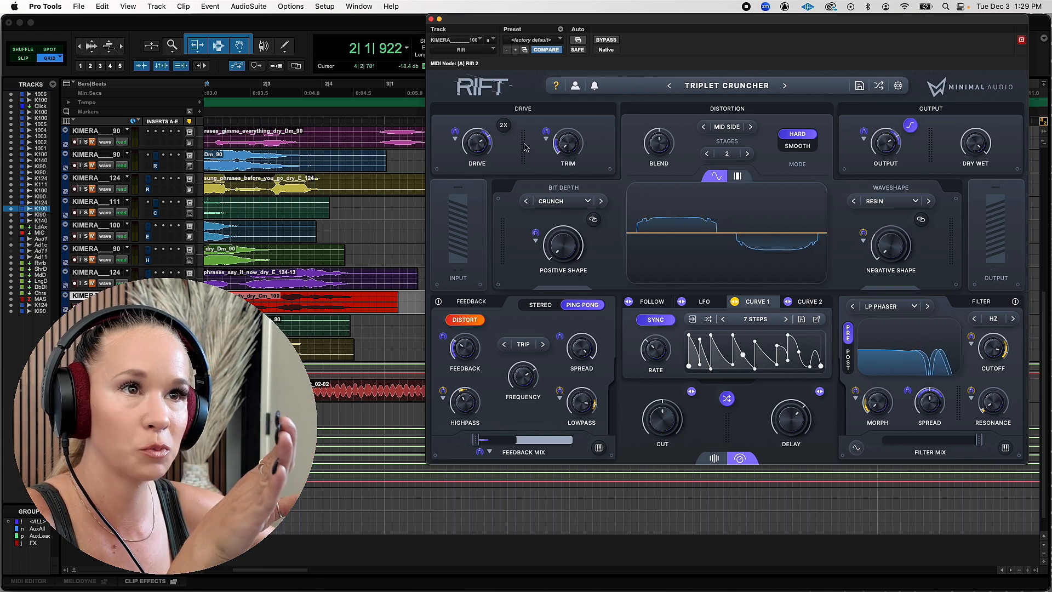
pyautogui.click(456, 140)
pyautogui.click(546, 139)
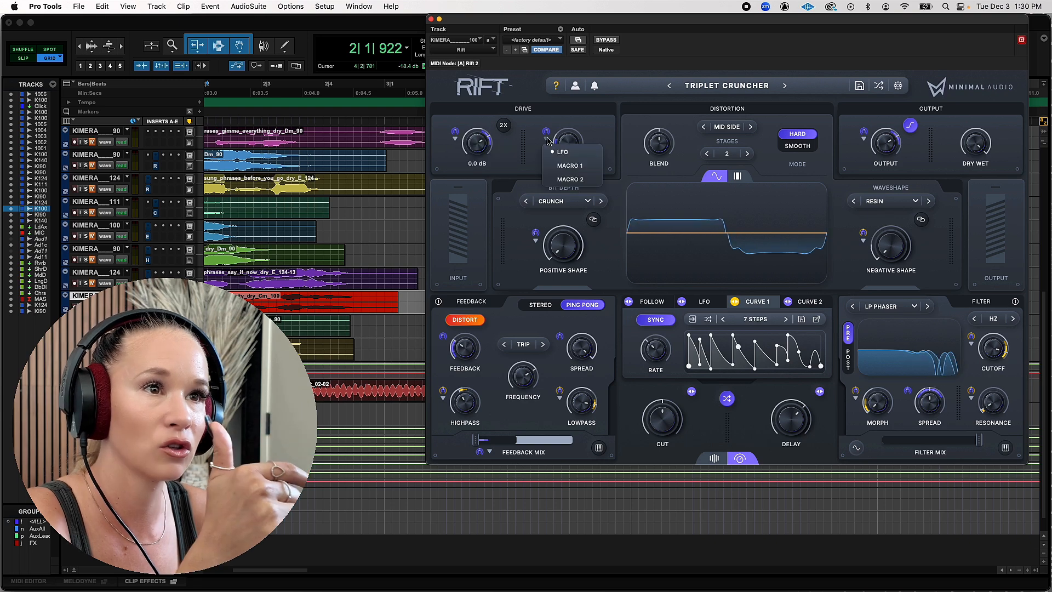
pyautogui.click(567, 166)
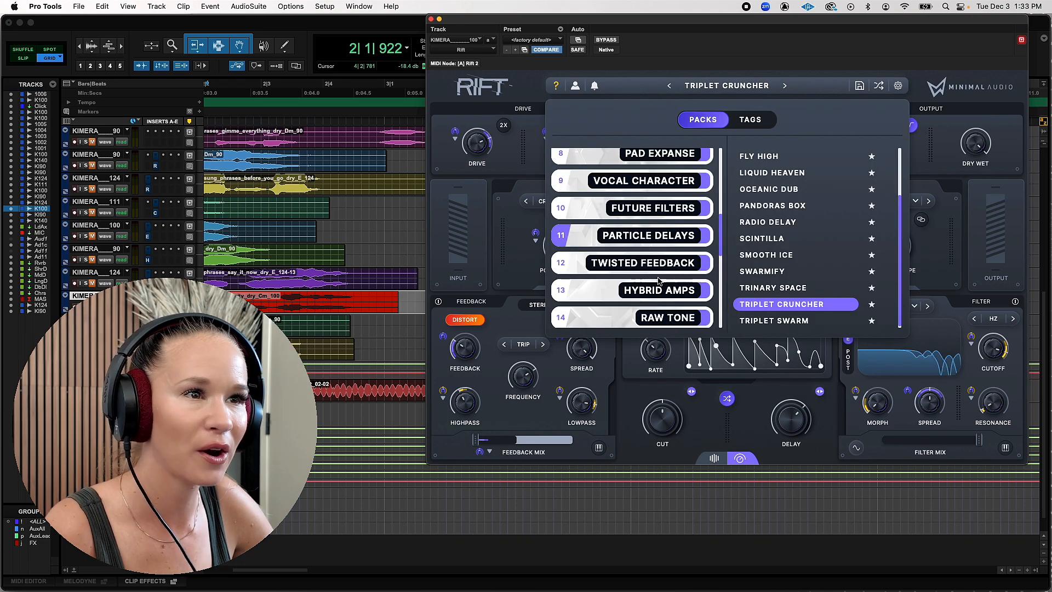
# Audition the vocal with the Data Chop, Flicker Cuts and Rez Cutter presets from the Chop & Stutter pack
pyautogui.scroll(-3, 659, 280)
pyautogui.click(655, 268)
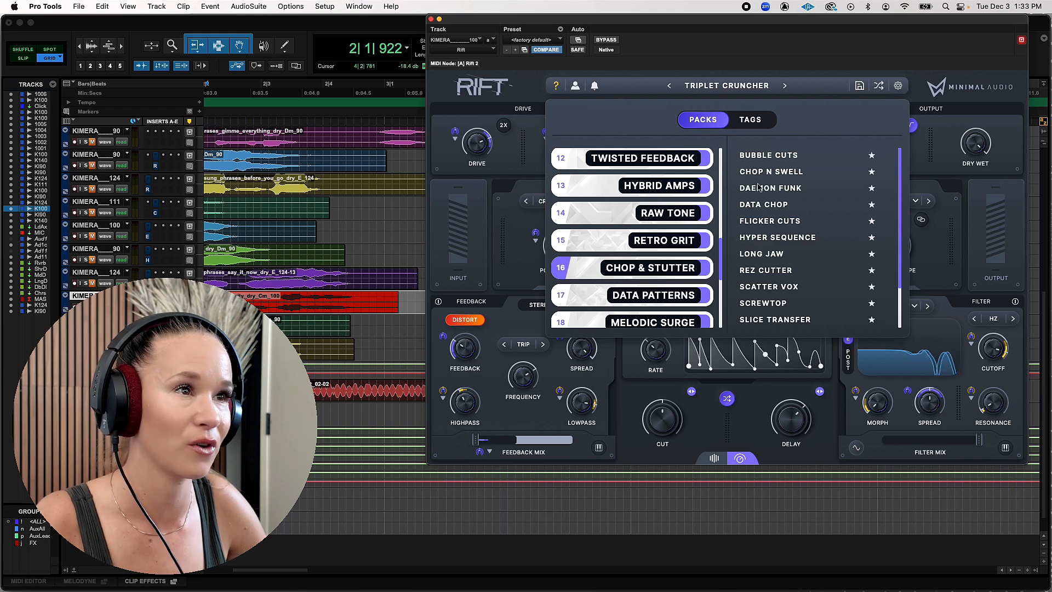
pyautogui.click(767, 204)
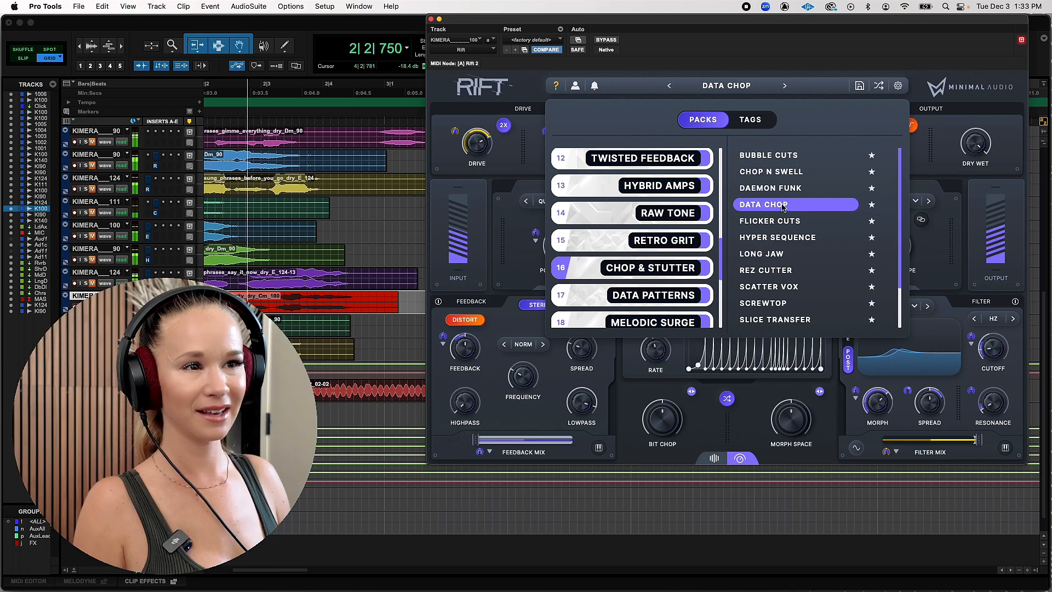
pyautogui.click(780, 222)
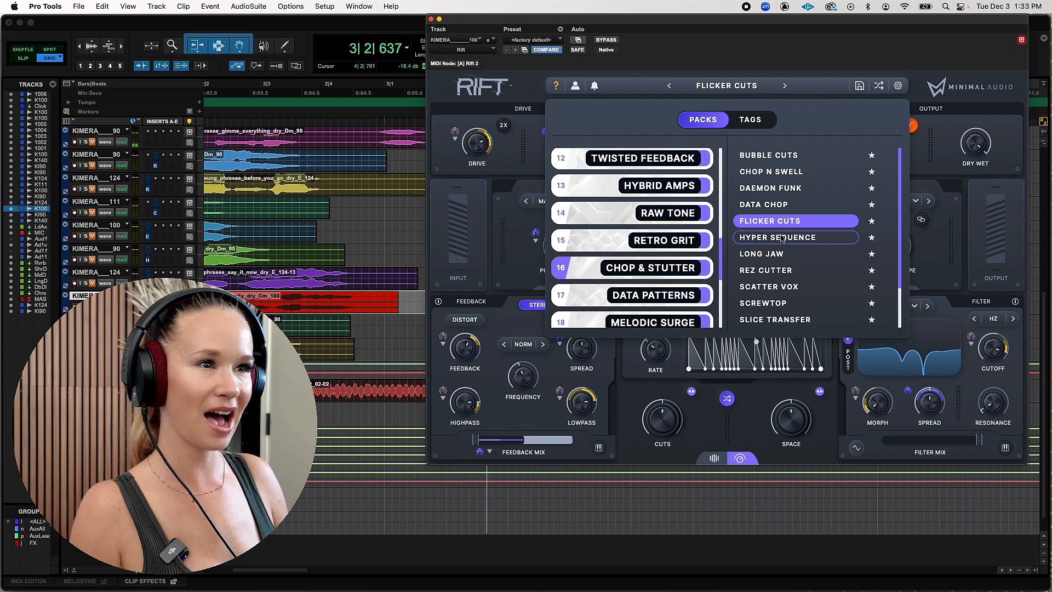
pyautogui.click(800, 270)
# Load the Screwtop and Slice Transfer presets in turn and listen to the vocal with each
pyautogui.scroll(-3, 822, 241)
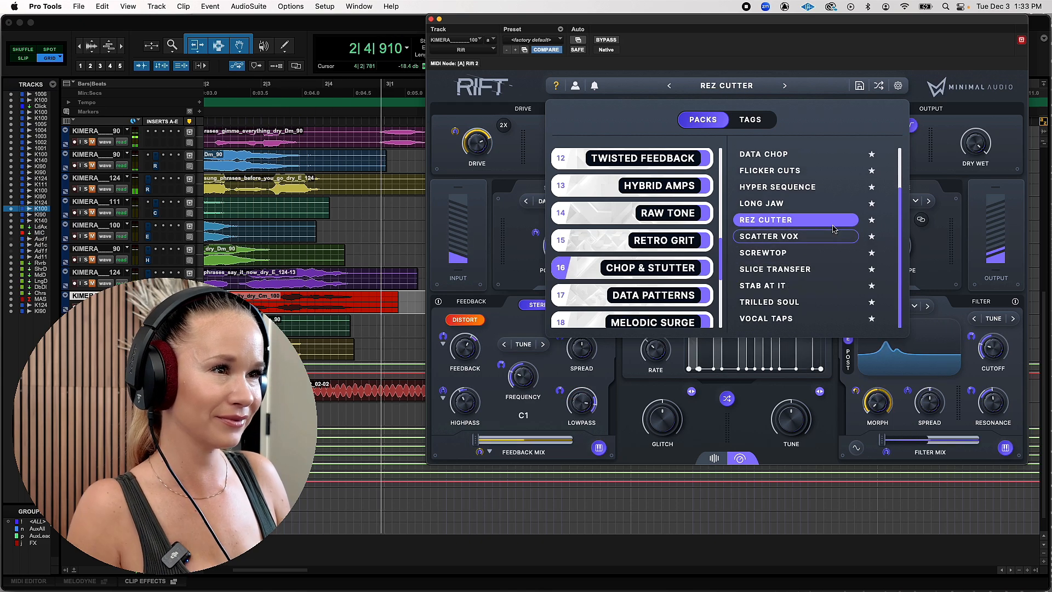
pyautogui.click(810, 255)
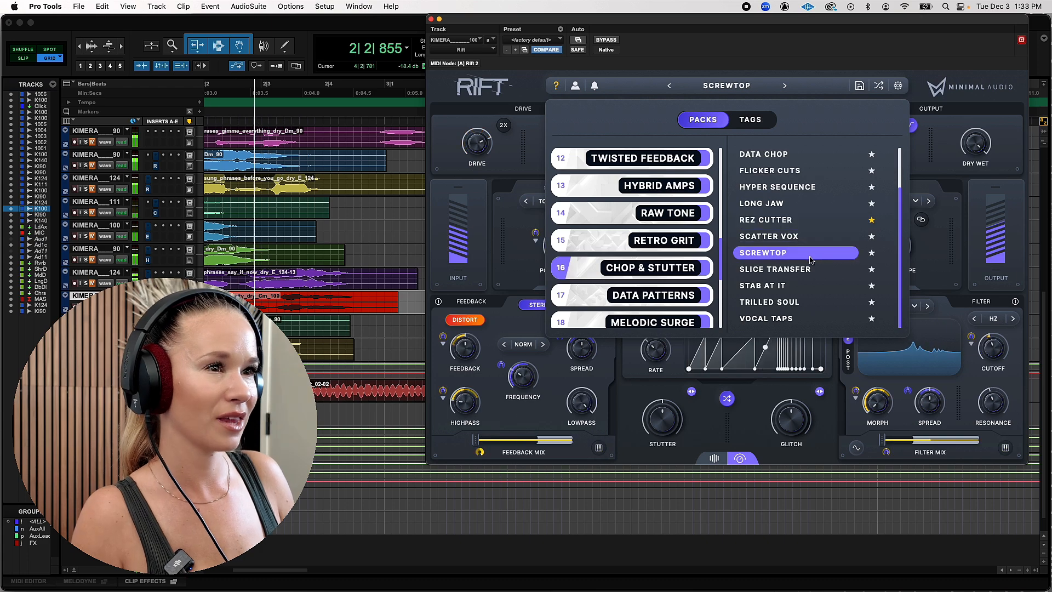
pyautogui.click(796, 271)
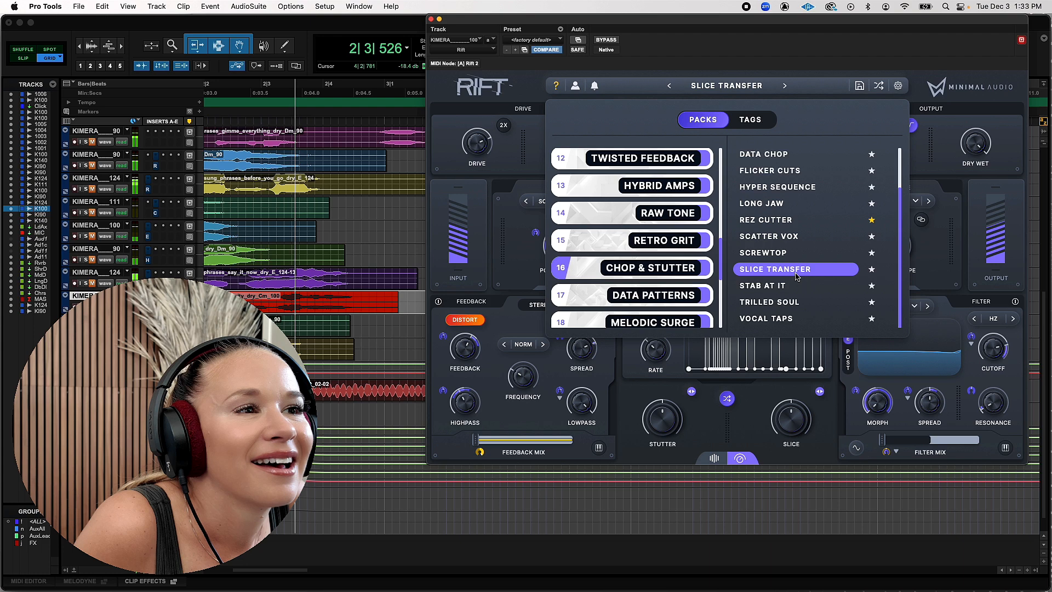
# Play the vocal through the Stab At It, Trilled Soul and Vocal Taps presets in turn
pyautogui.click(788, 287)
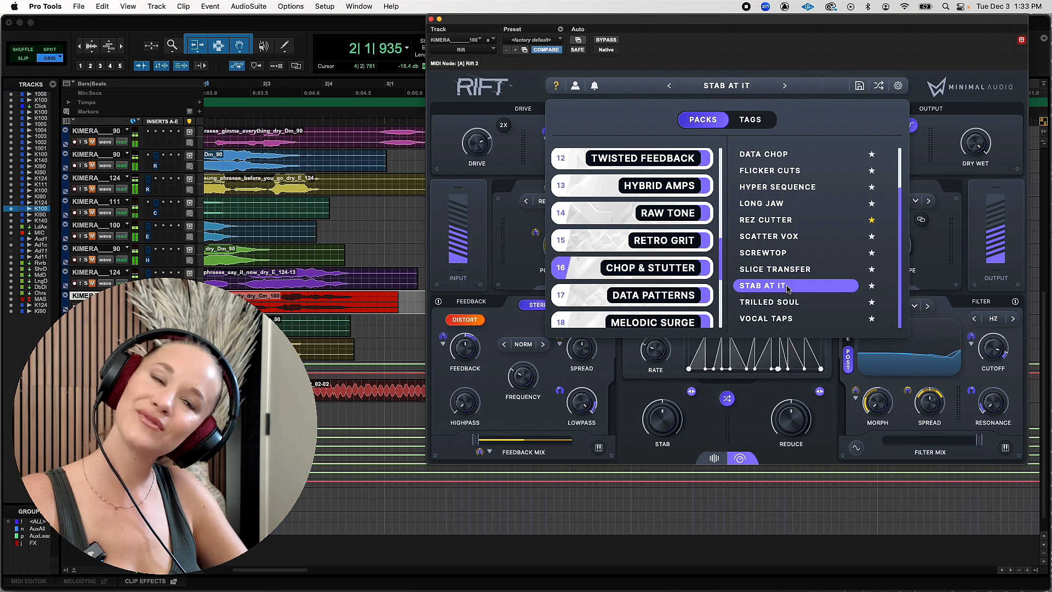
pyautogui.click(787, 303)
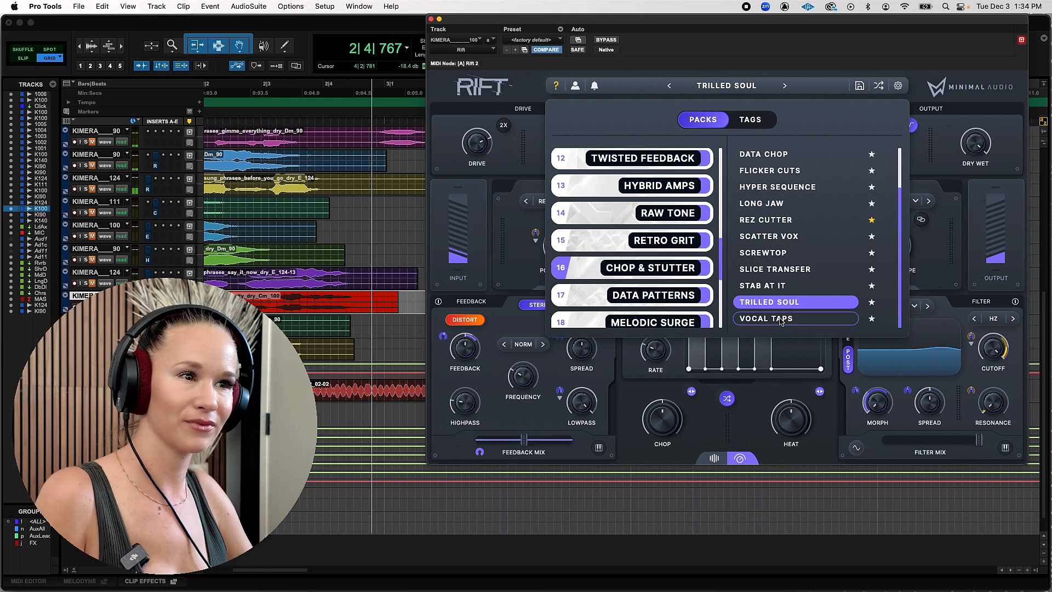
pyautogui.click(781, 319)
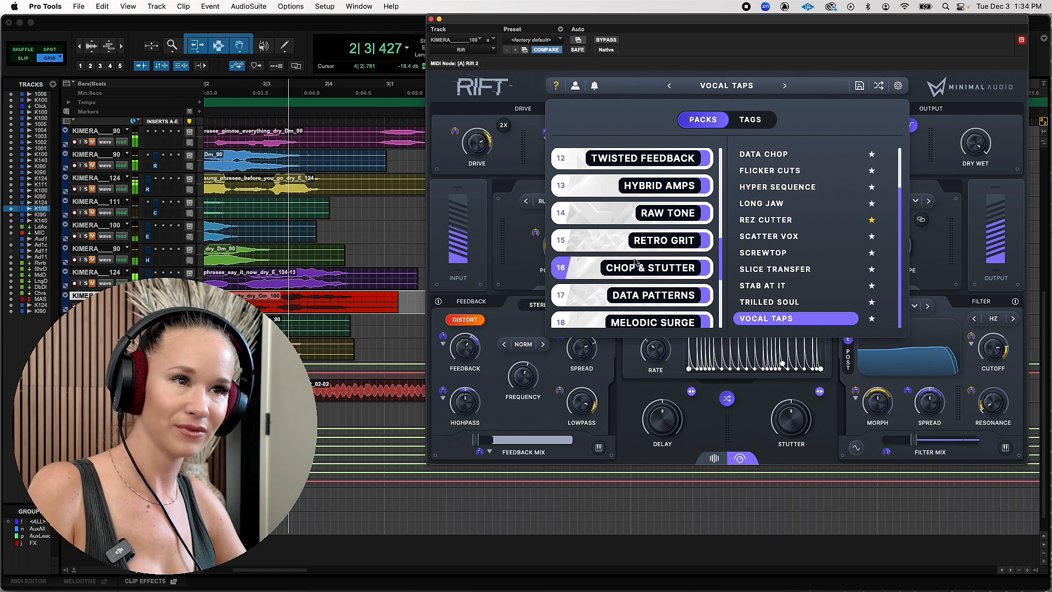
# Audition the vocal with the Arcadium, Arp Talk and Bit Flow presets from the Melodic Surge pack
pyautogui.scroll(-1, 635, 261)
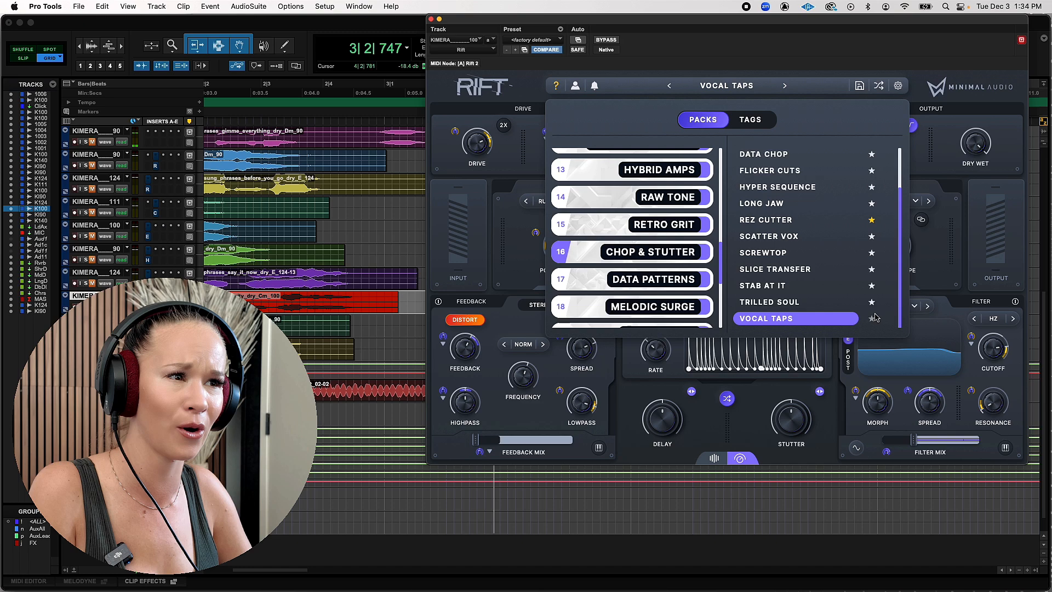
pyautogui.click(653, 305)
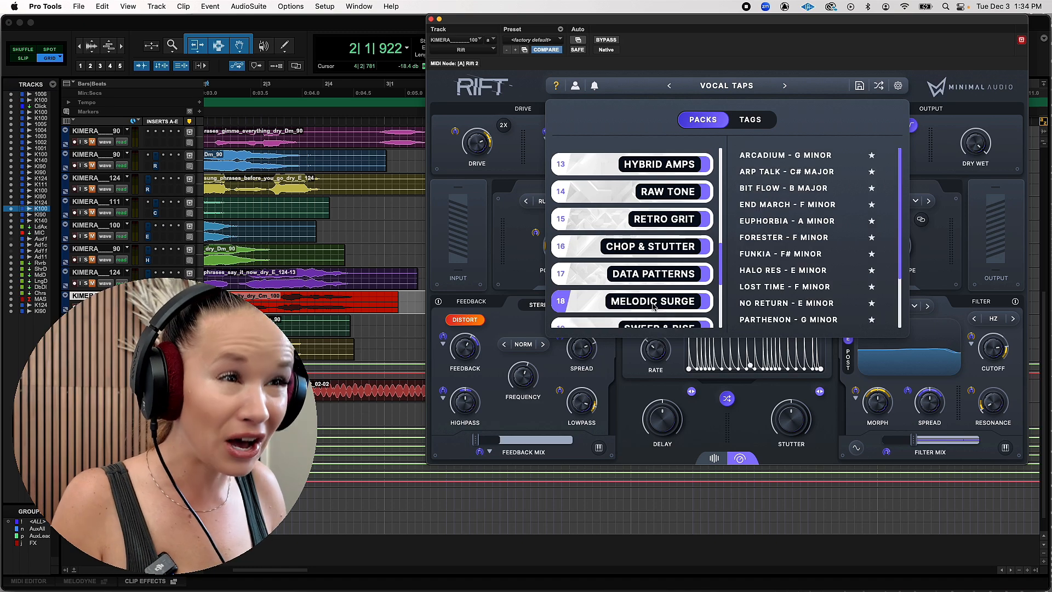
pyautogui.click(812, 160)
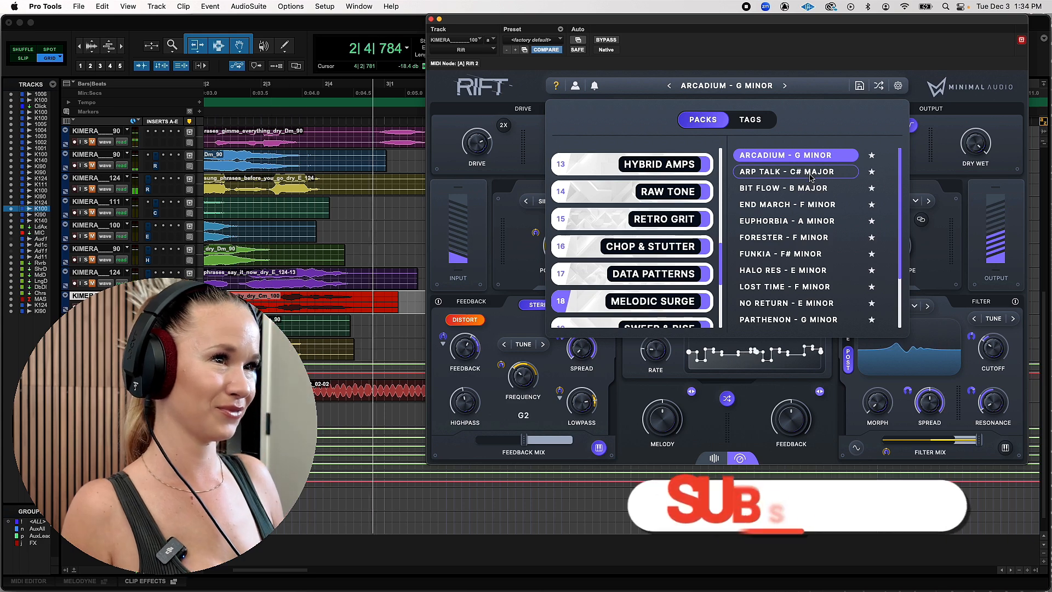
pyautogui.click(810, 175)
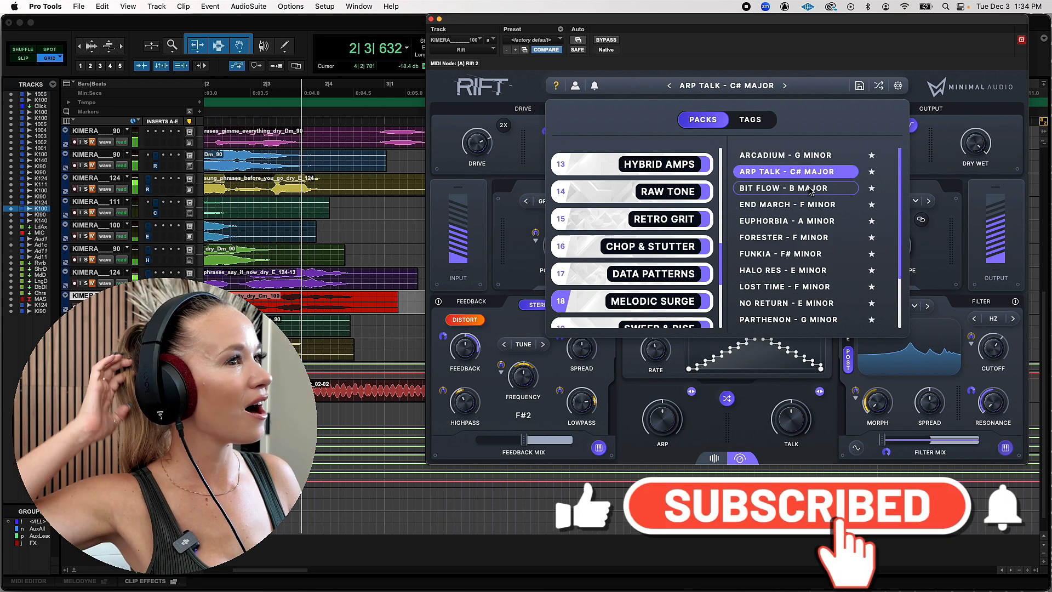
pyautogui.click(811, 189)
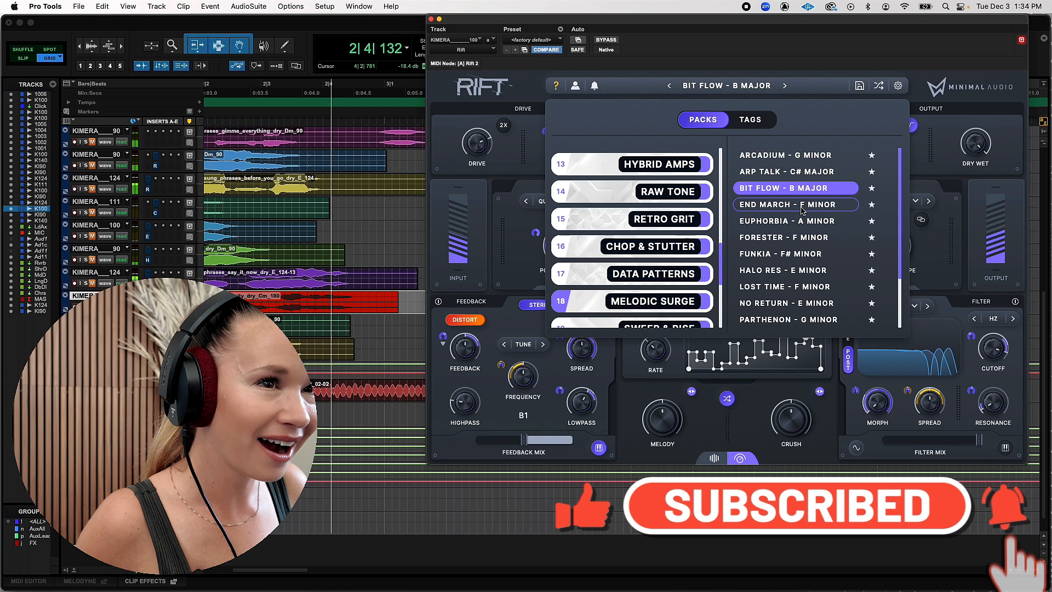
# Listen to the vocal with End March, Euphorbia and Forester in turn, and show the notes selected for Forester's feedback
pyautogui.click(801, 206)
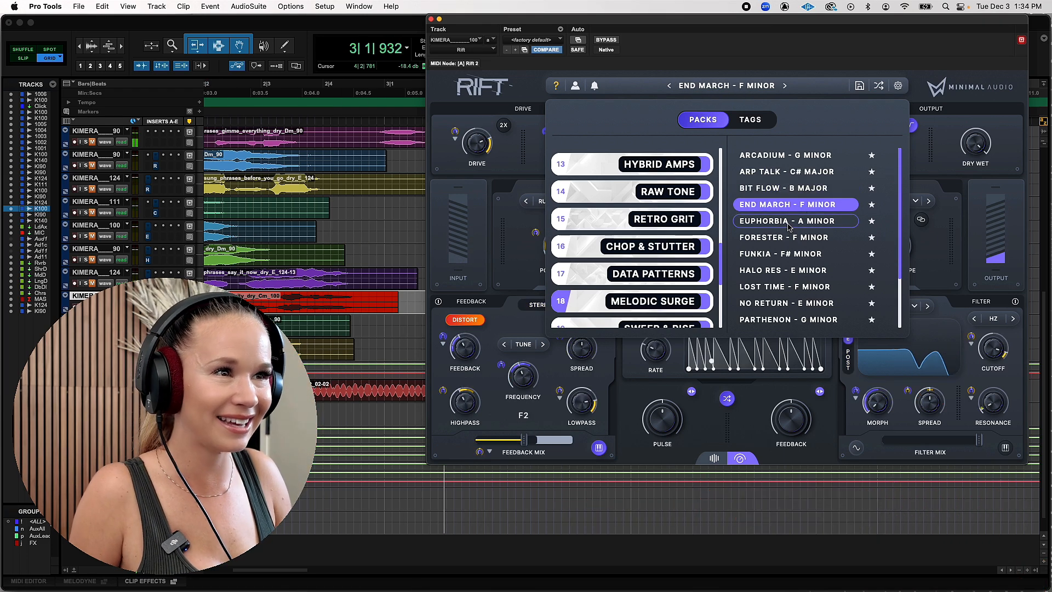
pyautogui.click(789, 222)
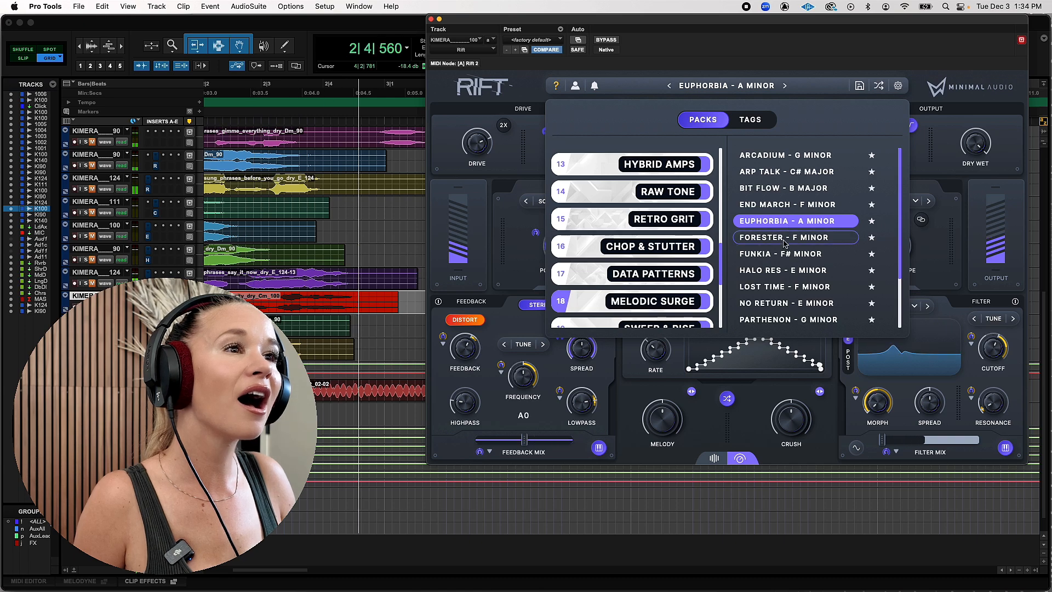
pyautogui.click(783, 239)
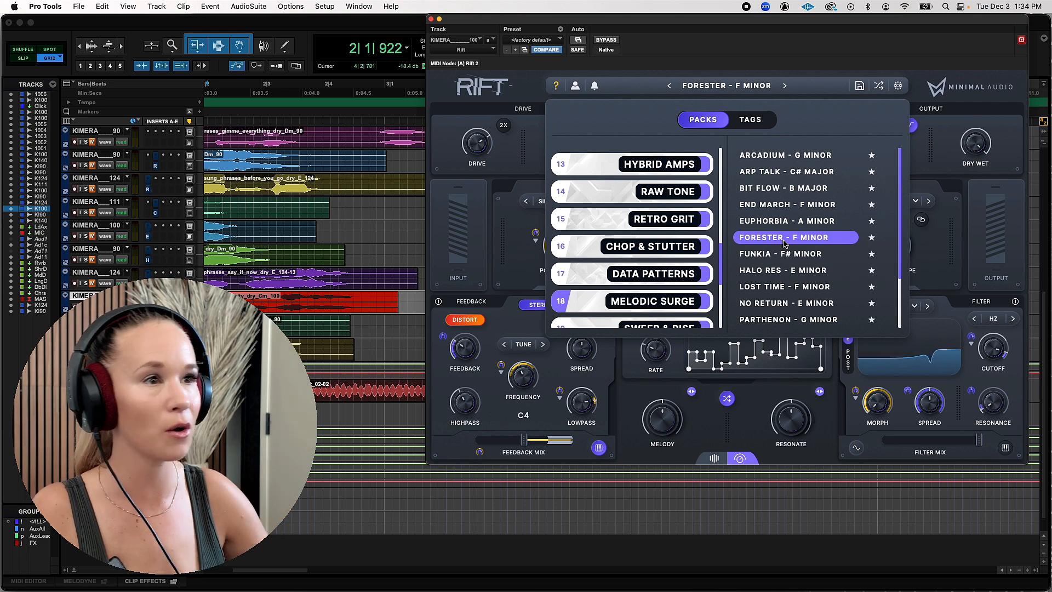
pyautogui.click(599, 448)
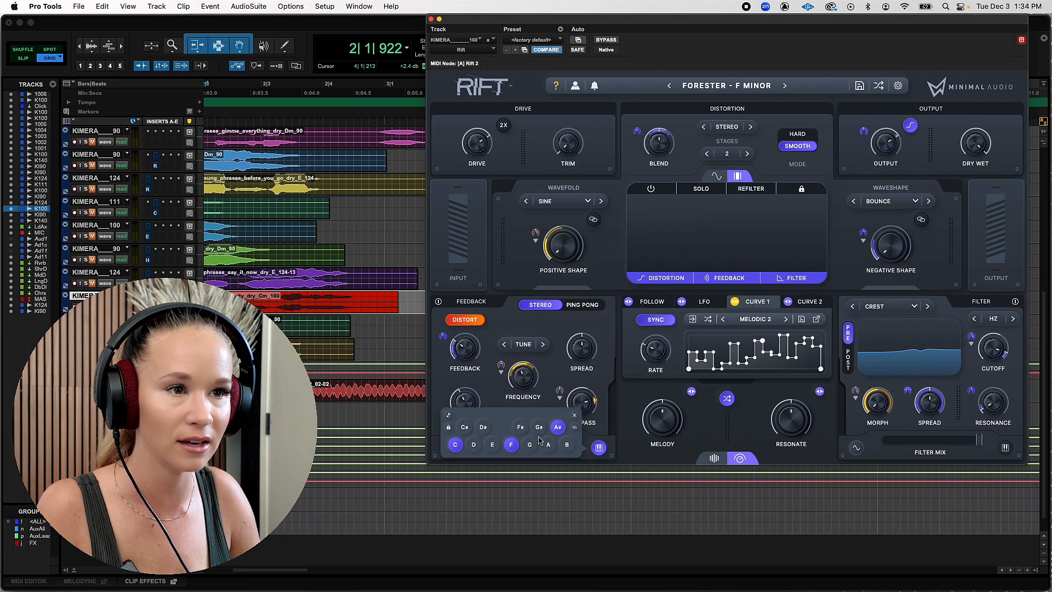
# Advance to the Lost Time - F Minor preset, play the vocal through it and mark it as a favorite
pyautogui.click(785, 86)
pyautogui.press('space')
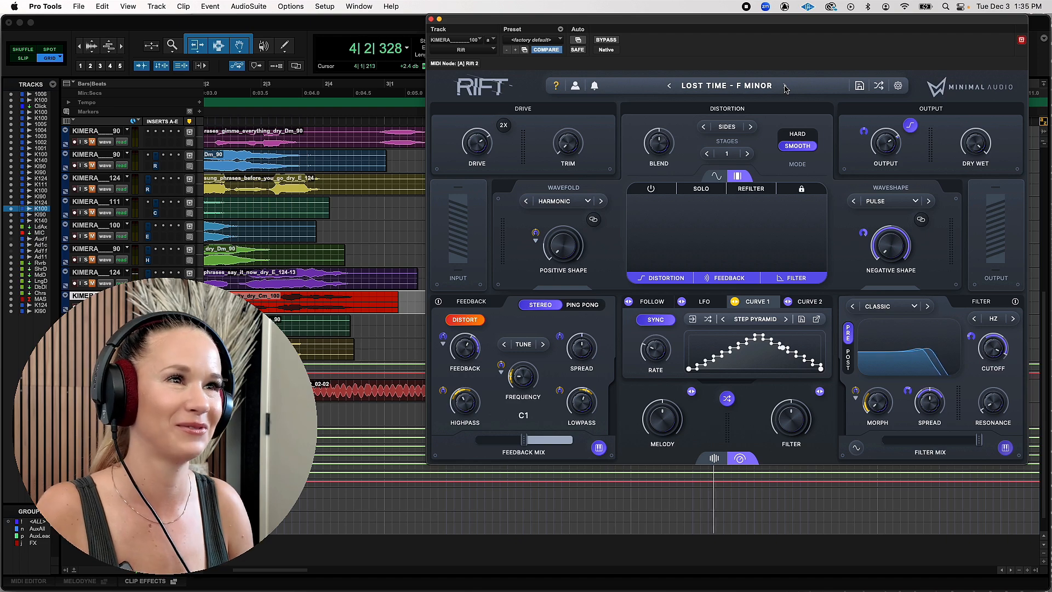
pyautogui.click(750, 88)
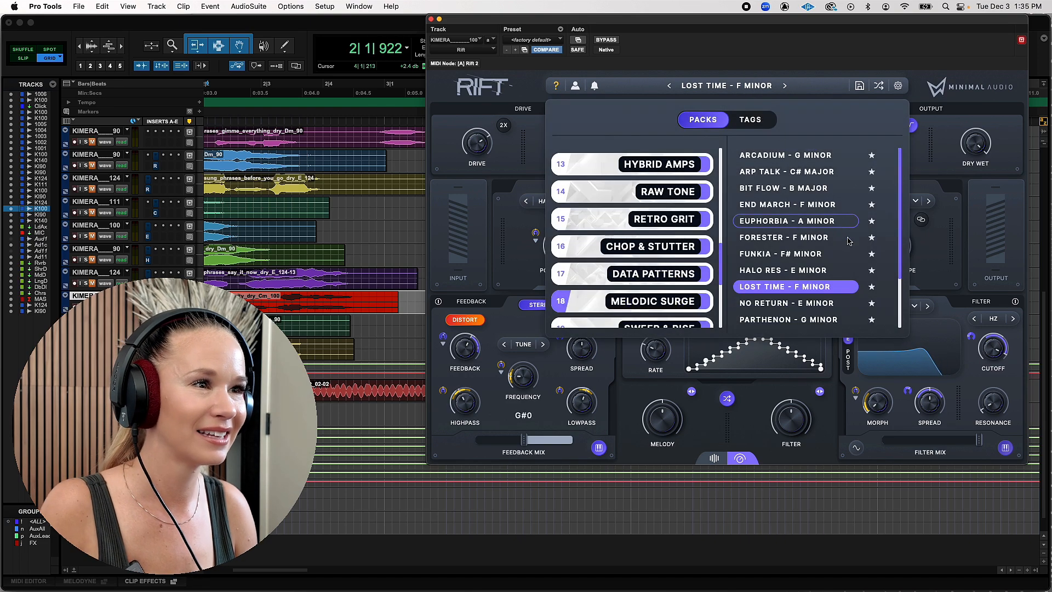
pyautogui.click(872, 287)
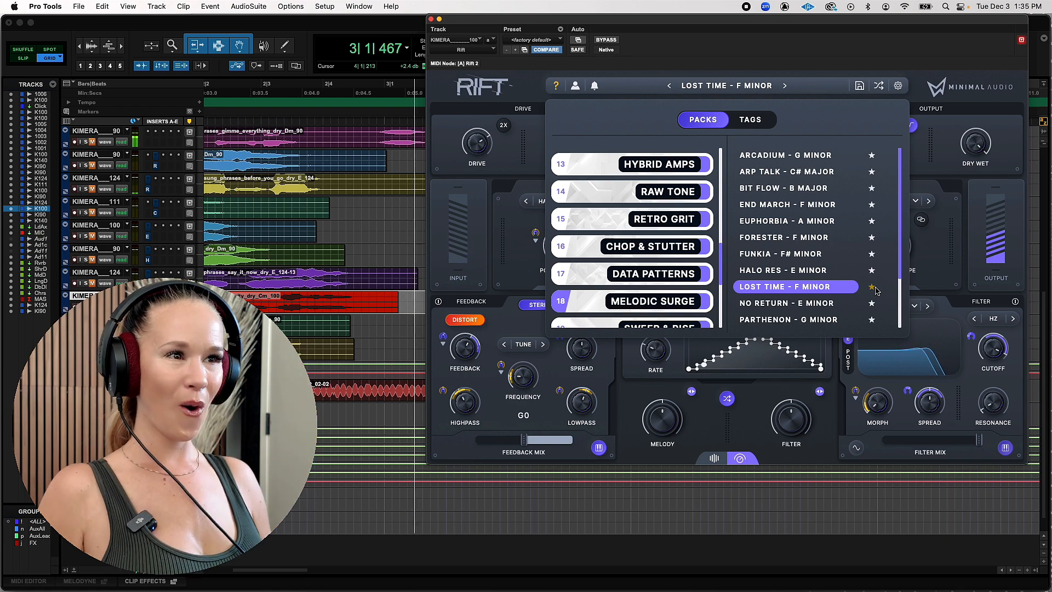
# Play the vocal through the Parthenon - G Minor, Rev Arp - C Minor and Shadow - F Minor presets in turn
pyautogui.click(825, 318)
pyautogui.scroll(-3, 876, 274)
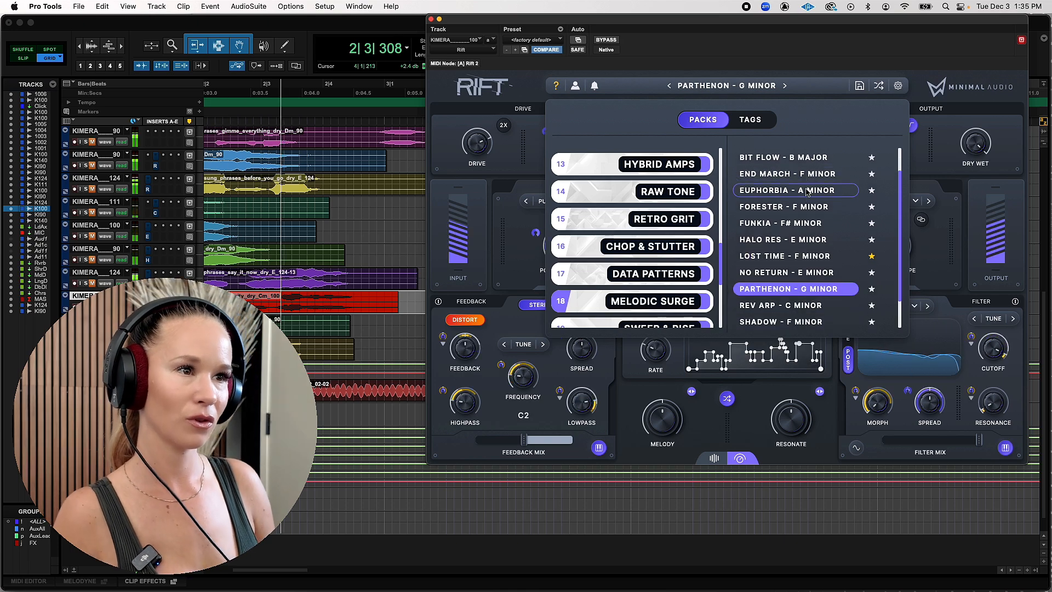
pyautogui.click(817, 278)
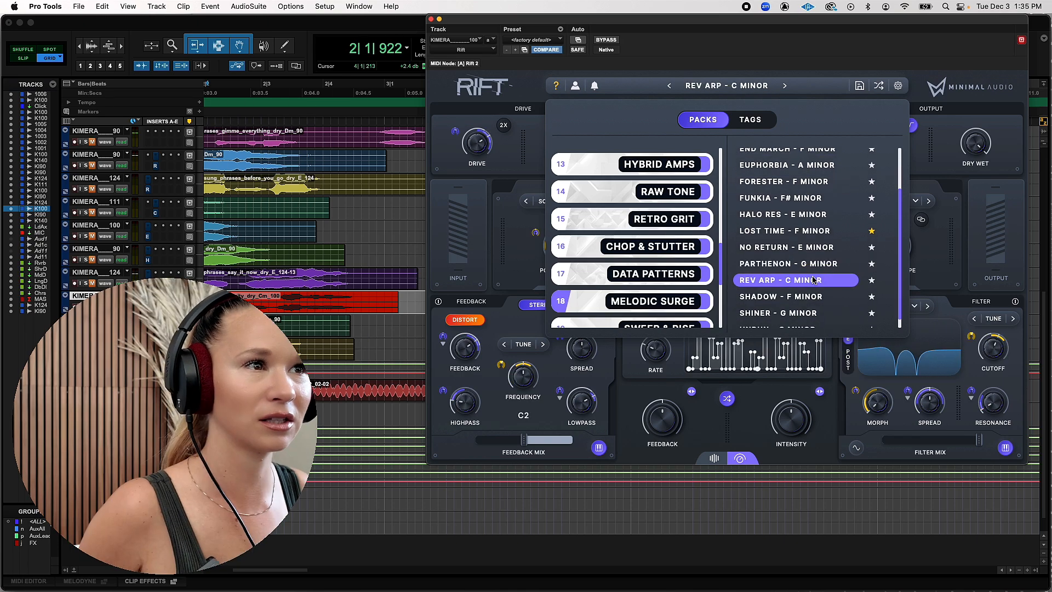
pyautogui.click(791, 297)
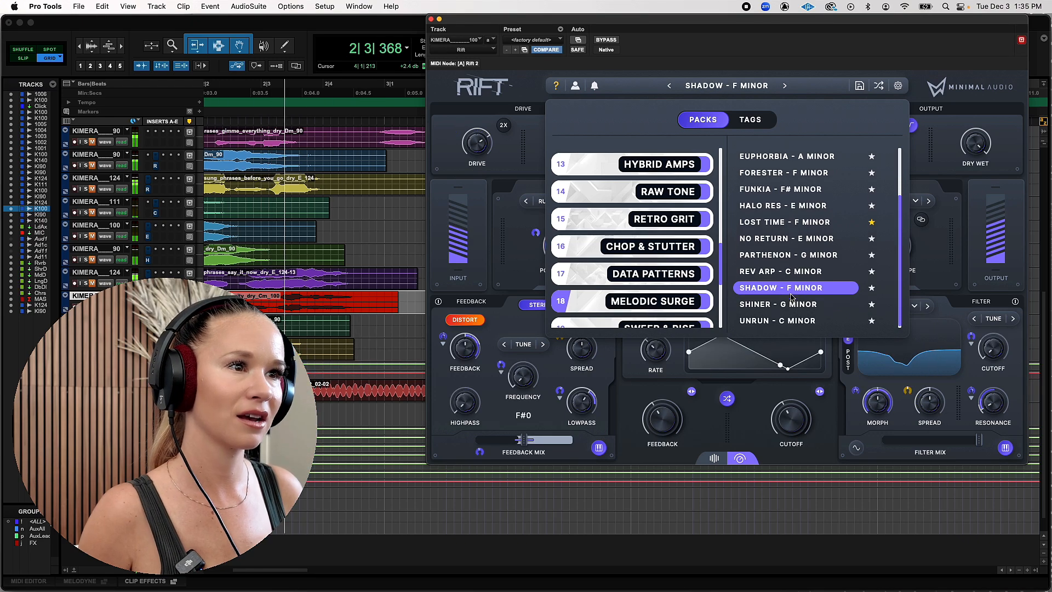